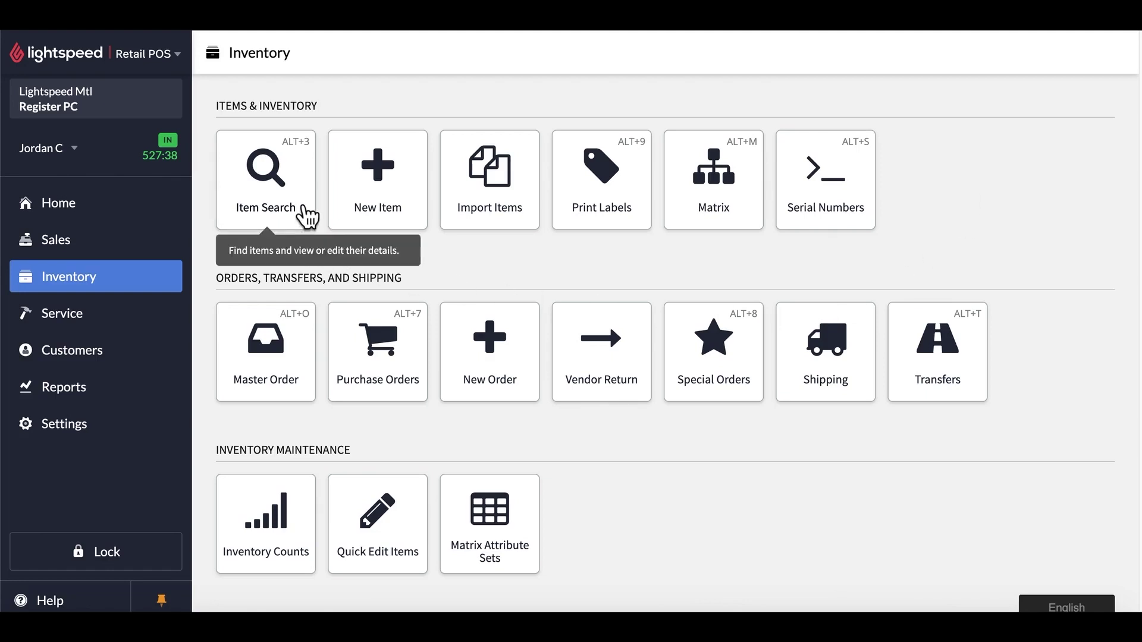
Search items for 'lightspeed' and open the Lightspeed T Shirt Black L item details
{"action": "left_click", "coordinate": [304, 205]}
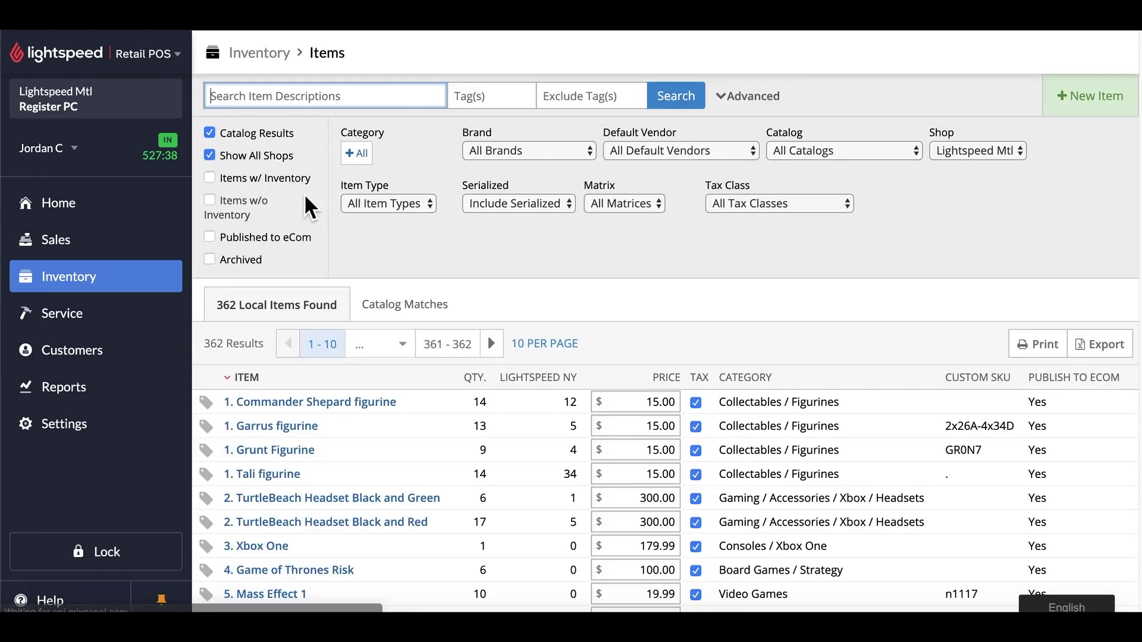
{"action": "type", "text": "light"}
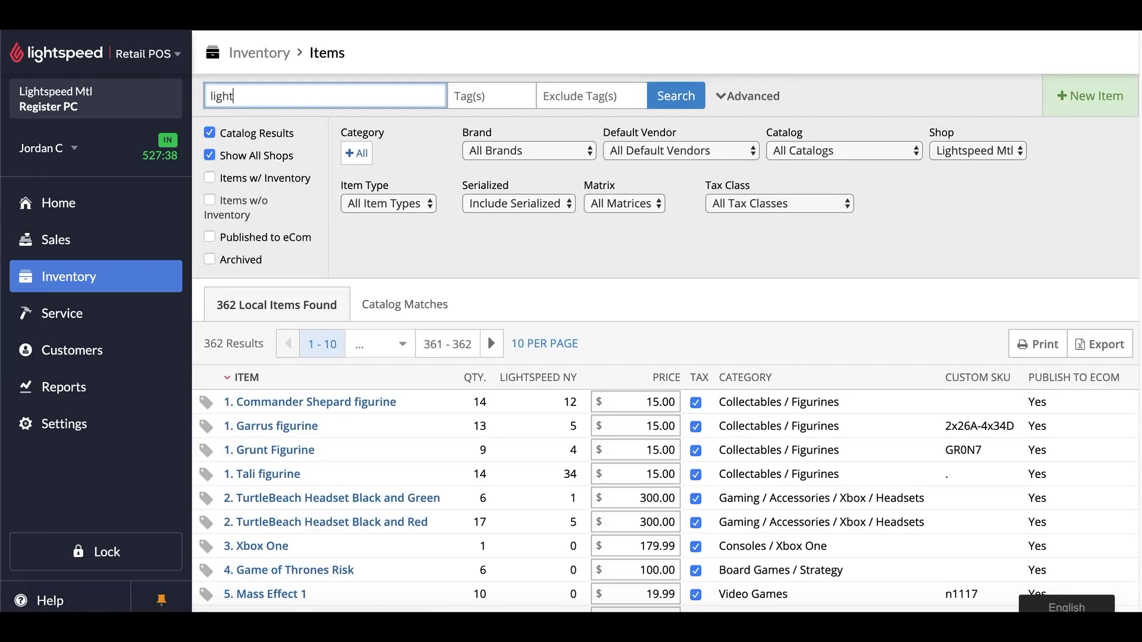
{"action": "type", "text": "speed"}
{"action": "key", "text": "Return"}
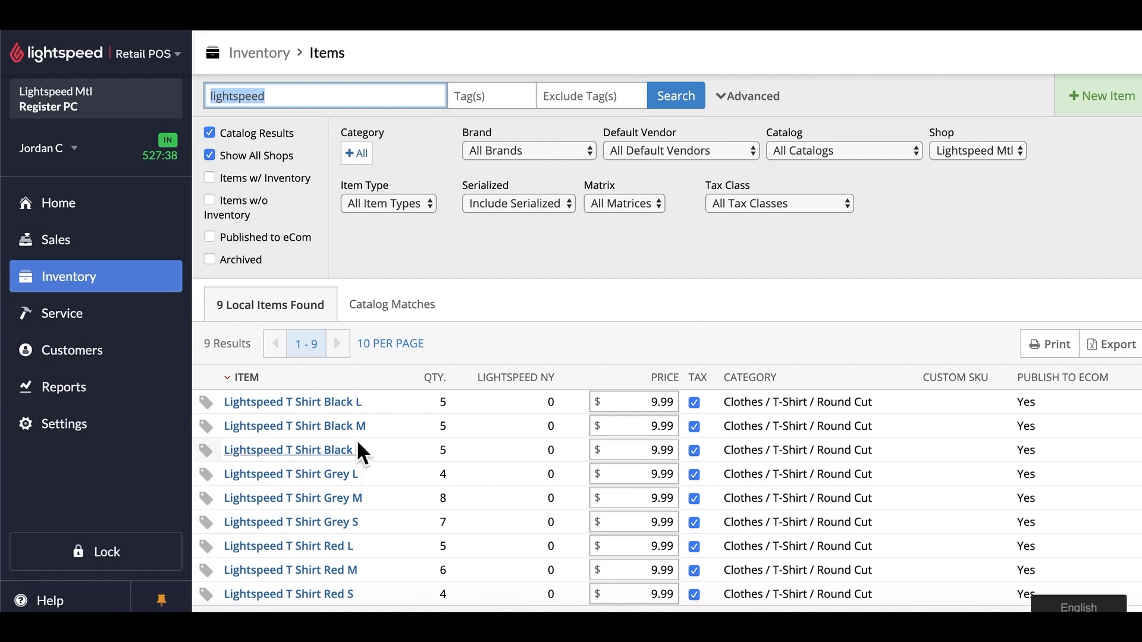
{"action": "left_click", "coordinate": [335, 404]}
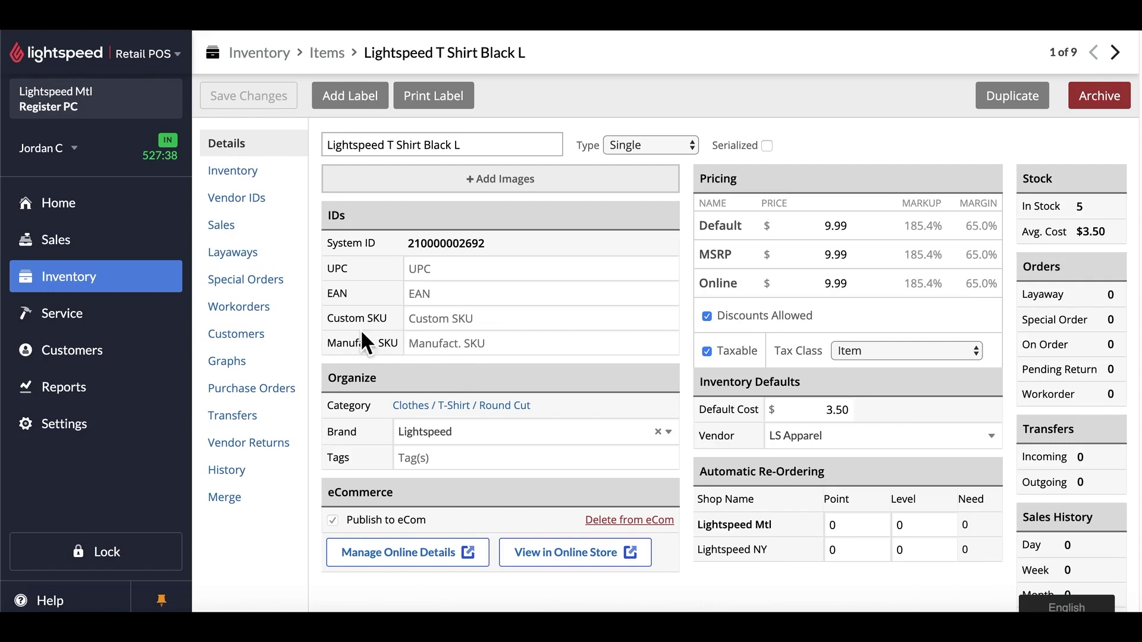
From Inventory's Matrix list, create a new matrix described as 'Lightspeed T Shirt' and save it
{"action": "left_click", "coordinate": [128, 285]}
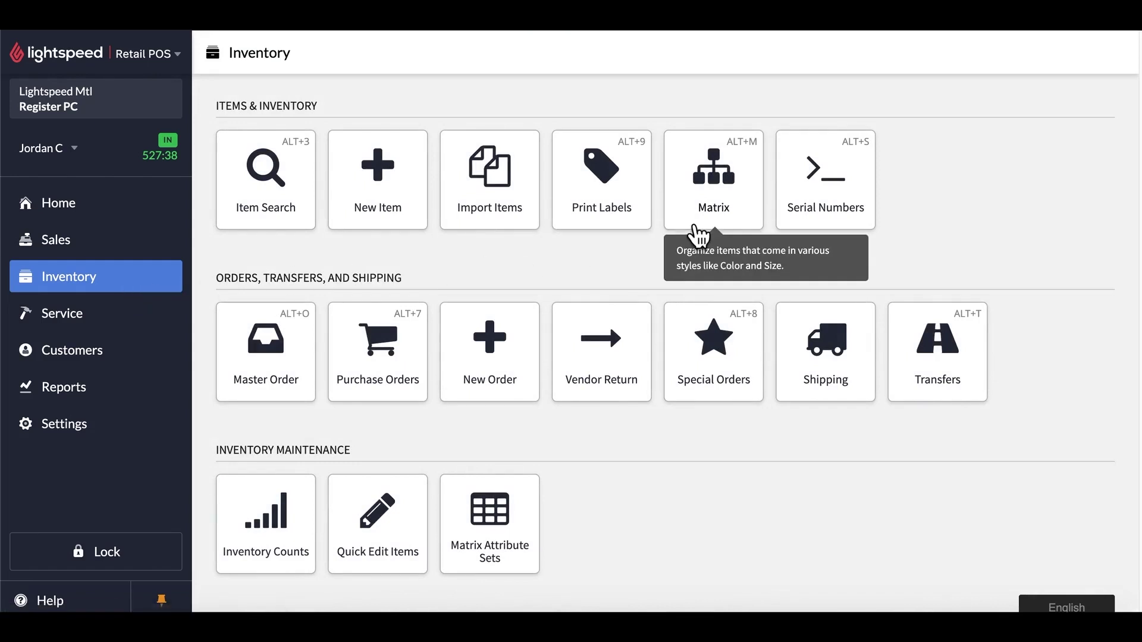
{"action": "left_click", "coordinate": [717, 219]}
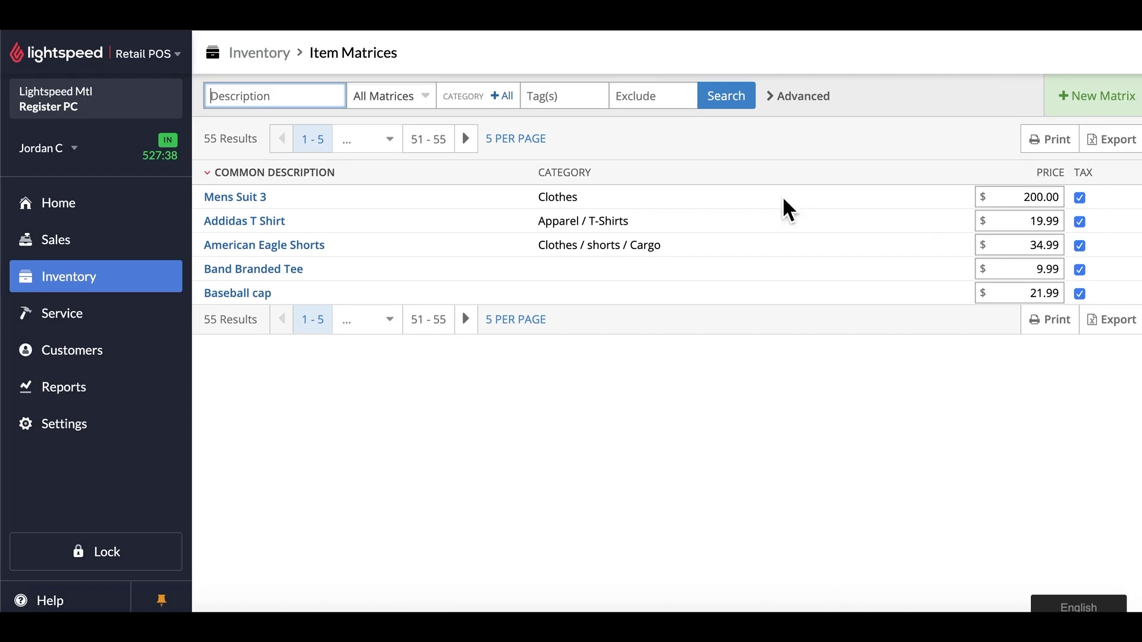
{"action": "left_click", "coordinate": [1096, 111]}
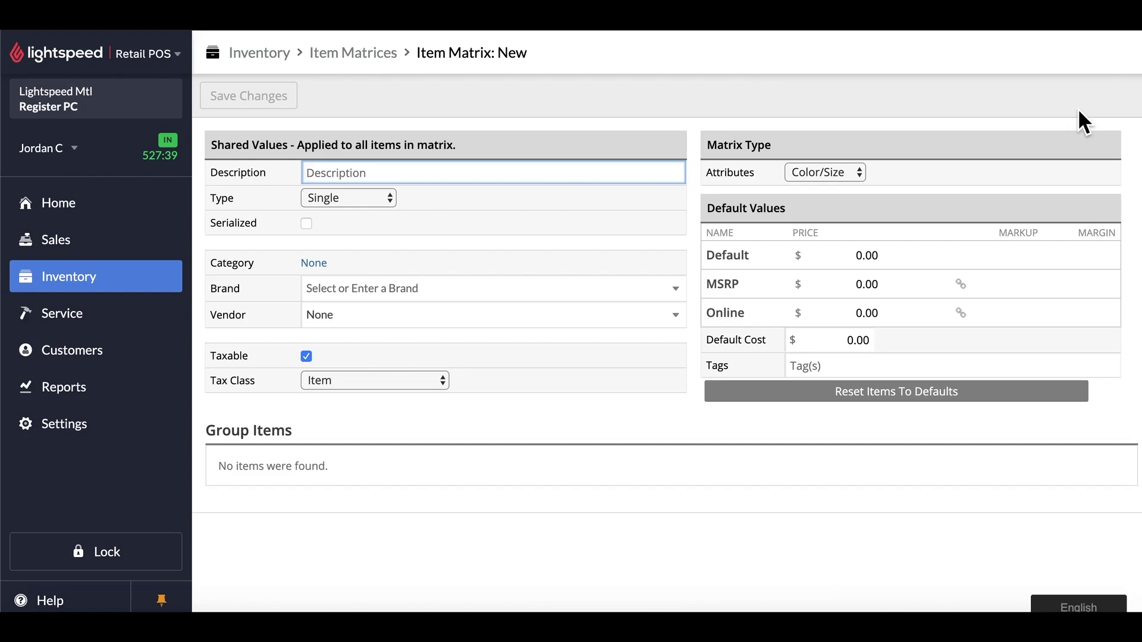
{"action": "type", "text": "Lightspee"}
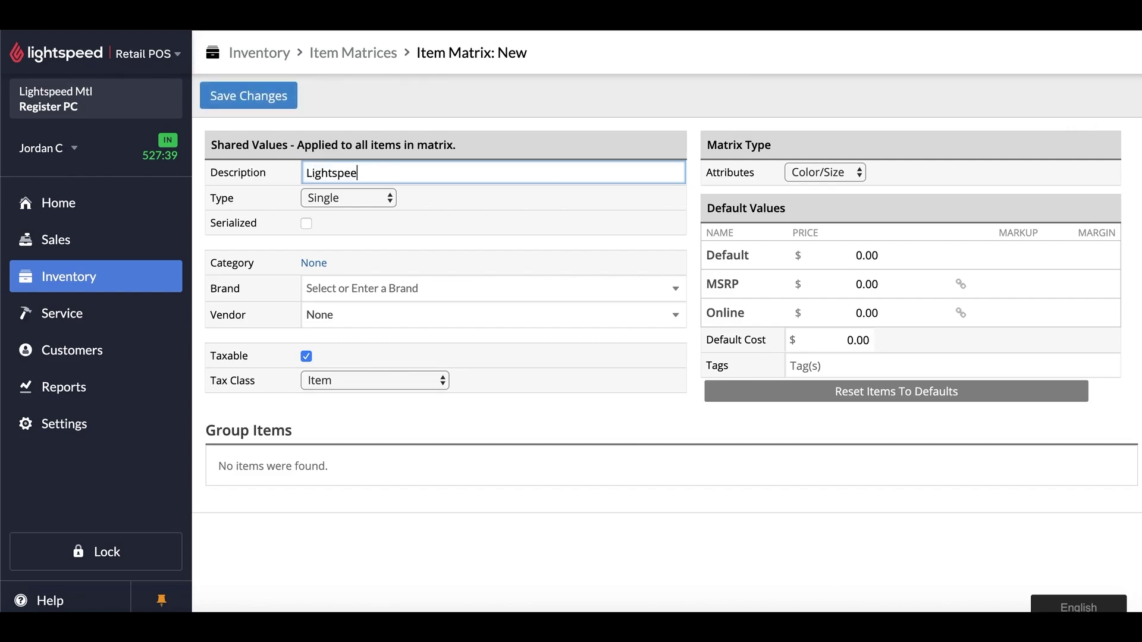
{"action": "type", "text": "d T Shirt"}
{"action": "left_click", "coordinate": [278, 102]}
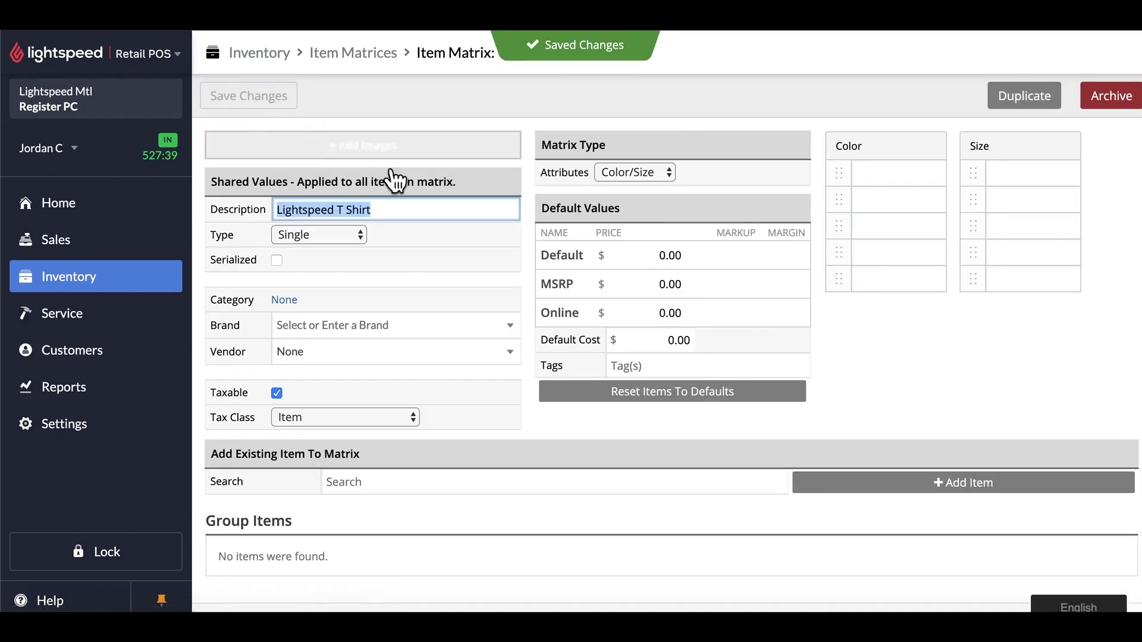
Search existing items for 'lightspeed', select all nine T-shirts and add them to the matrix
{"action": "left_click_drag", "start_coordinate": [215, 458], "coordinate": [393, 470]}
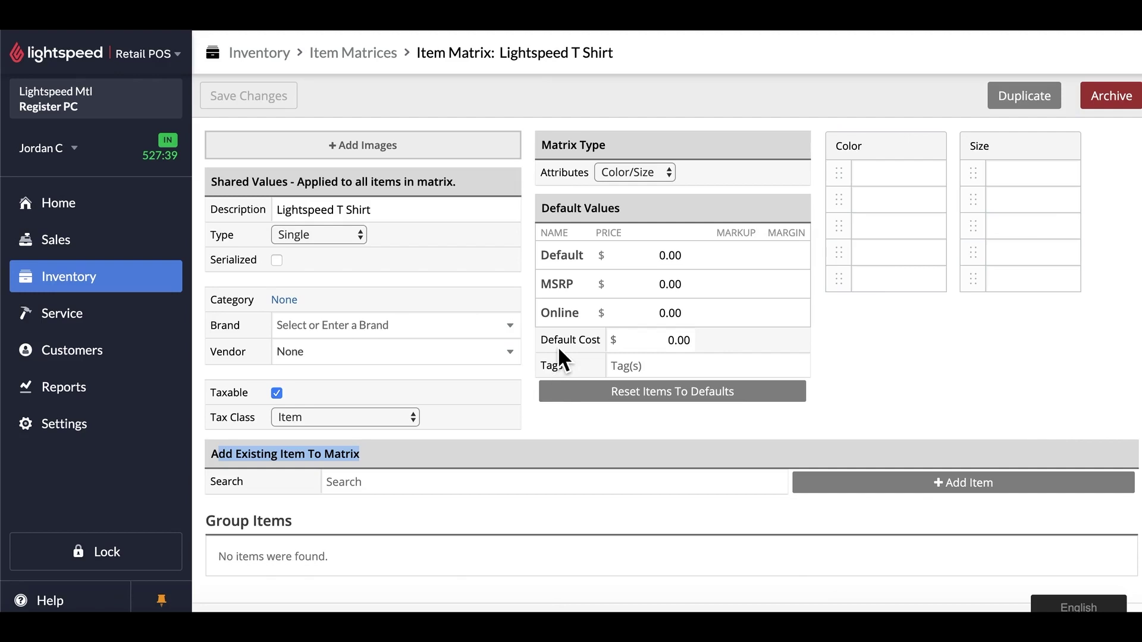
{"action": "left_click", "coordinate": [490, 486]}
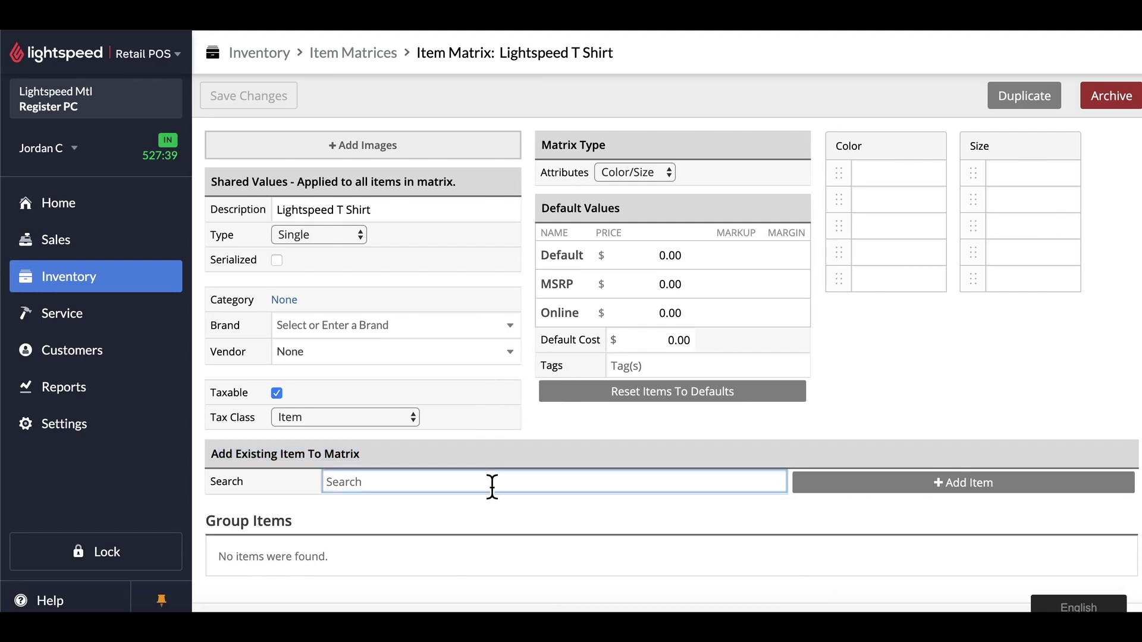
{"action": "type", "text": "lightspeed"}
{"action": "key", "text": "Return"}
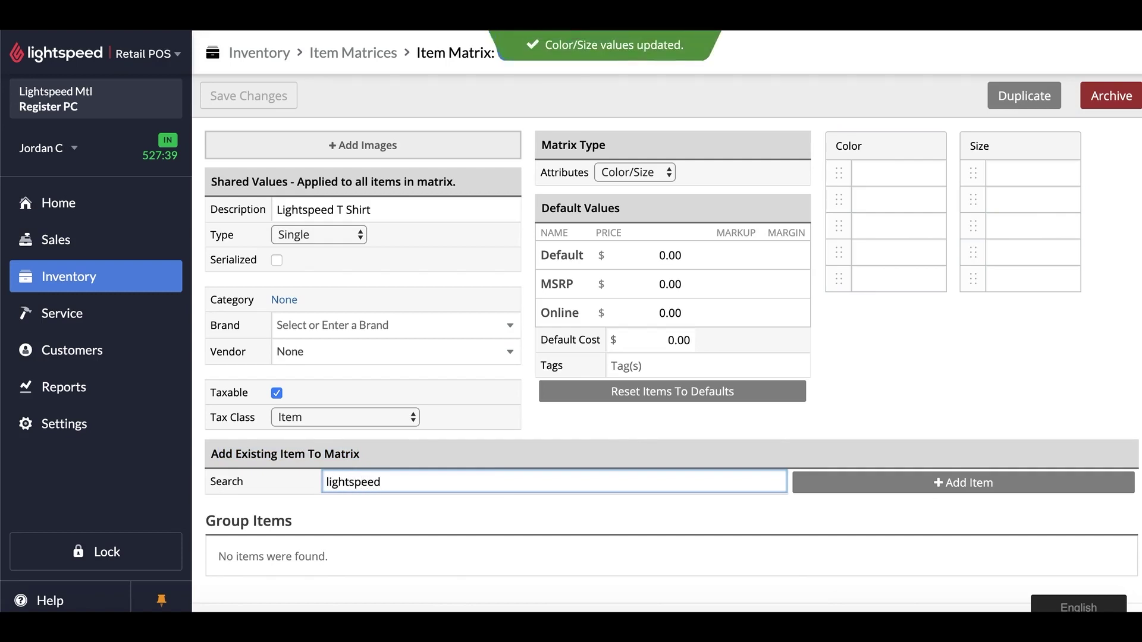
{"action": "scroll", "coordinate": [475, 462], "scroll_direction": "down", "scroll_amount": 2}
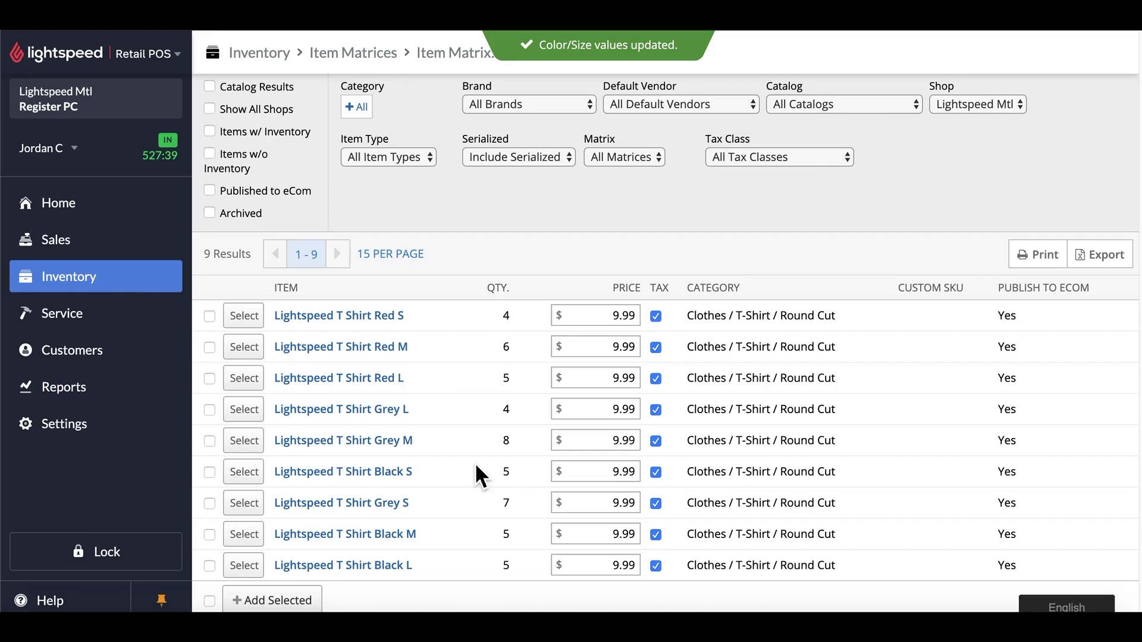
{"action": "left_click", "coordinate": [209, 601]}
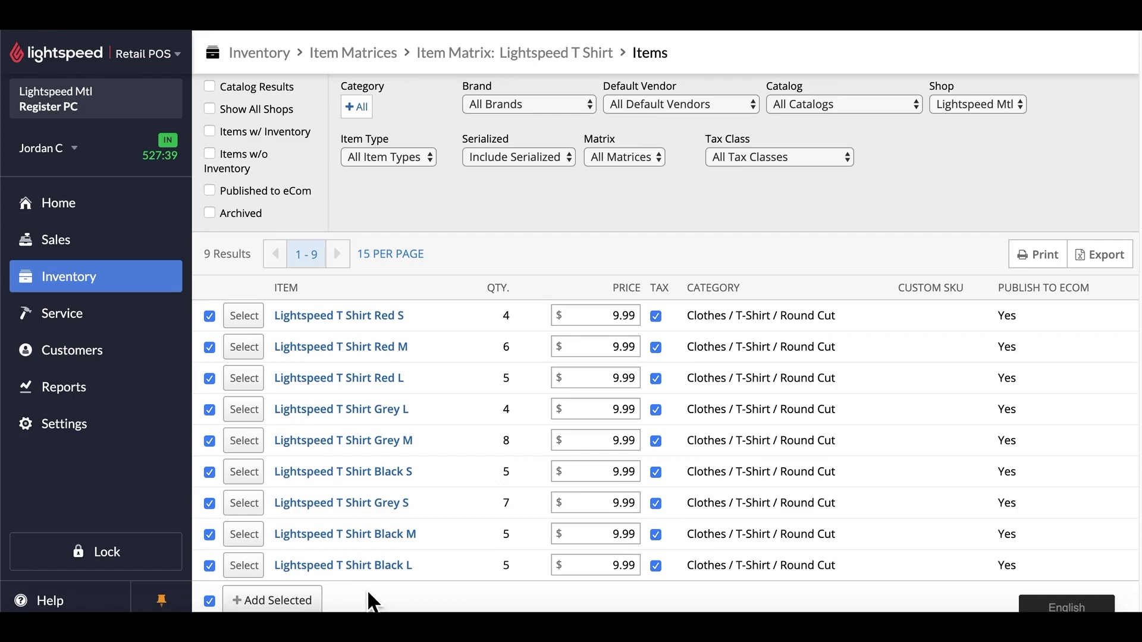
{"action": "left_click", "coordinate": [305, 603]}
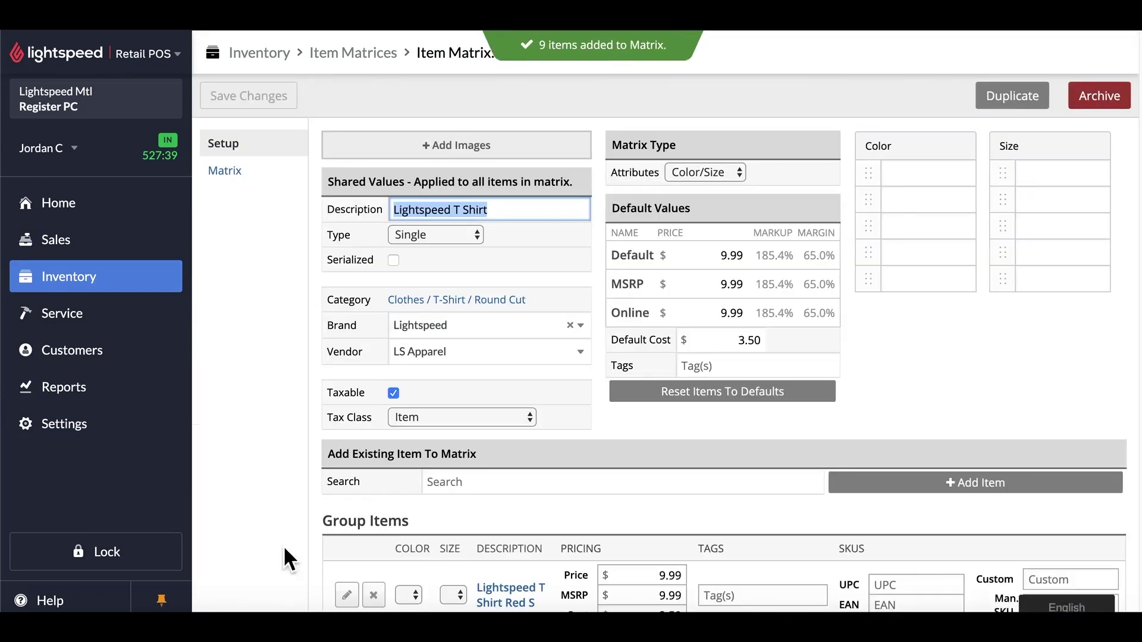
{"action": "scroll", "coordinate": [282, 507], "scroll_direction": "down", "scroll_amount": 7}
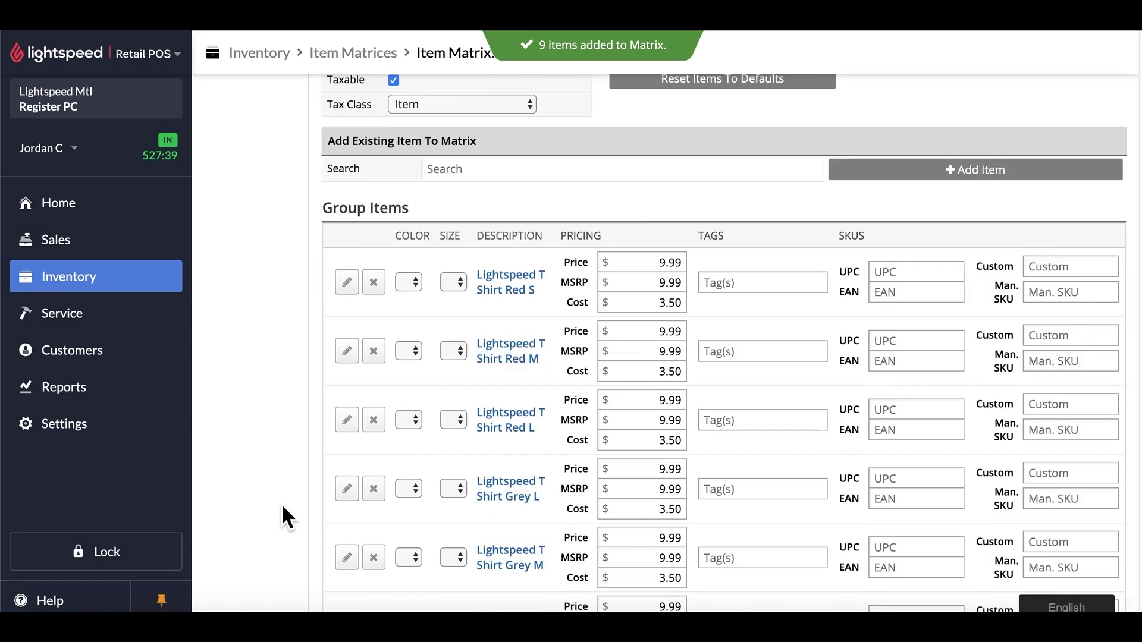
{"action": "scroll", "coordinate": [282, 506], "scroll_direction": "down", "scroll_amount": 1}
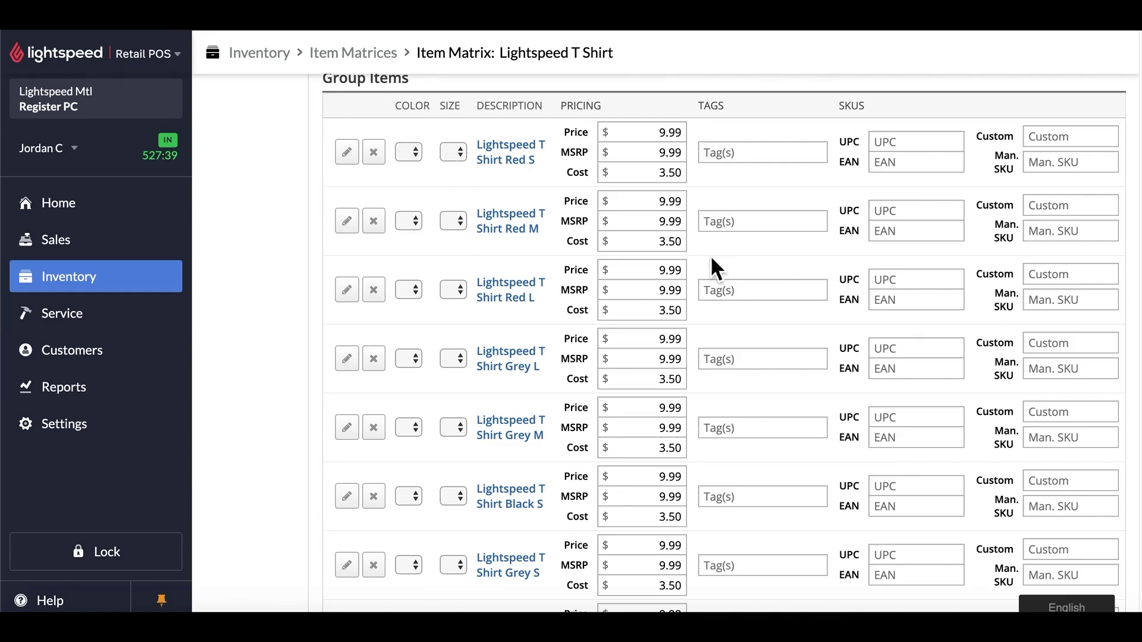
{"action": "scroll", "coordinate": [710, 255], "scroll_direction": "up", "scroll_amount": 8}
Enter the matrix Color values Red, Grey and Black
{"action": "left_click", "coordinate": [916, 176]}
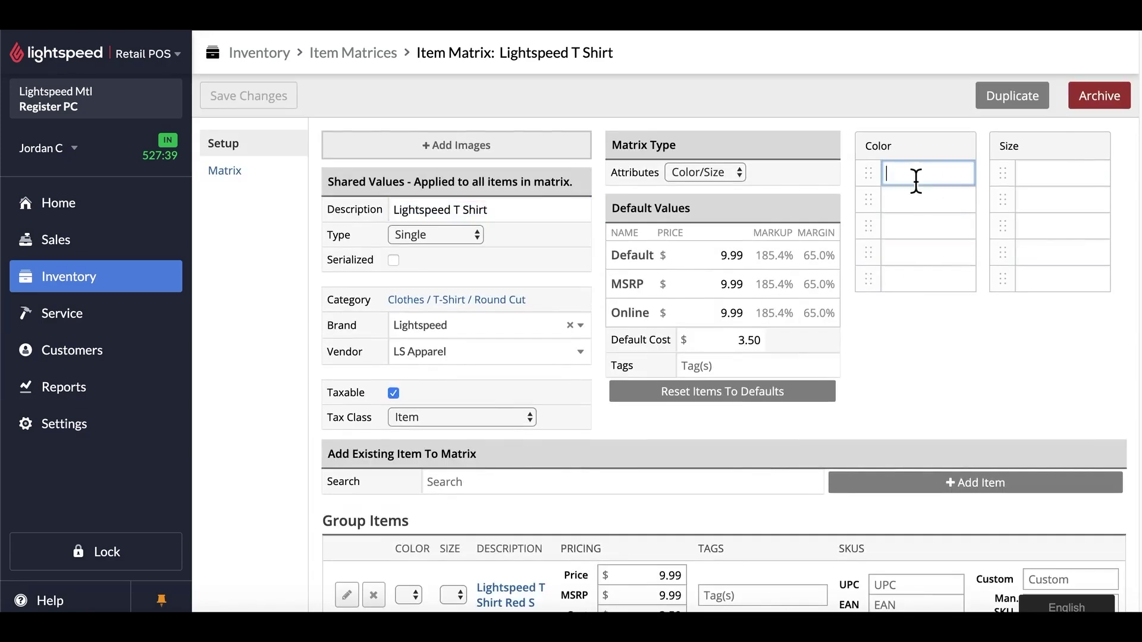
{"action": "type", "text": "Red"}
{"action": "key", "text": "Tab"}
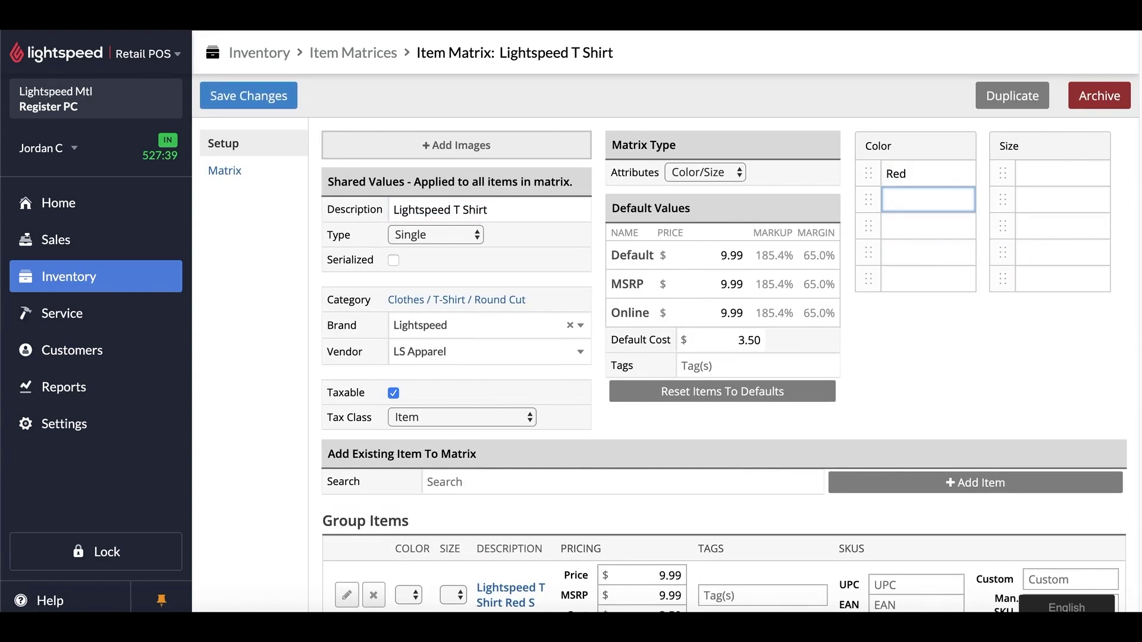
{"action": "type", "text": "Grey"}
{"action": "key", "text": "Tab"}
{"action": "type", "text": "Black"}
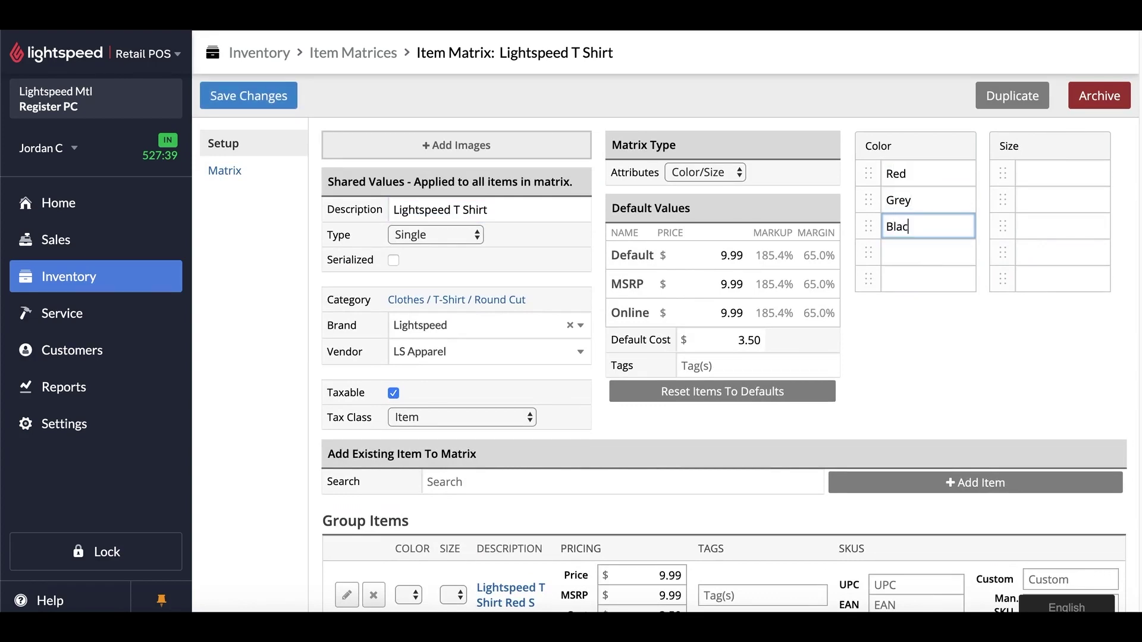
Enter the Size values S, M and L and save the matrix
{"action": "left_click", "coordinate": [1089, 180]}
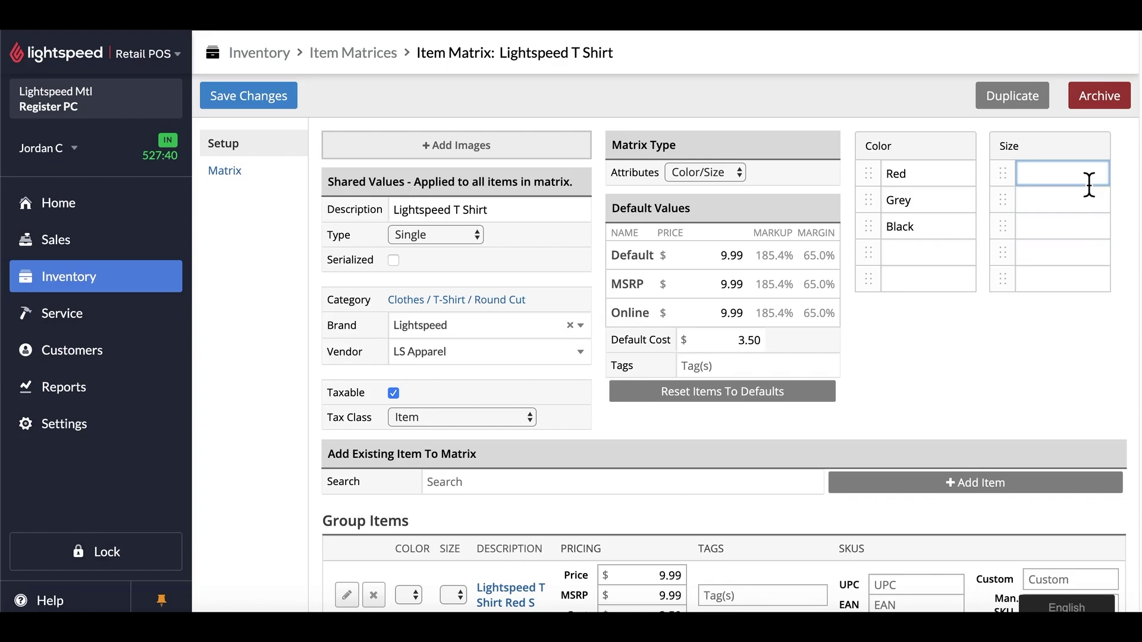
{"action": "type", "text": "S"}
{"action": "key", "text": "Tab"}
{"action": "type", "text": "M"}
{"action": "key", "text": "Tab"}
{"action": "type", "text": "L"}
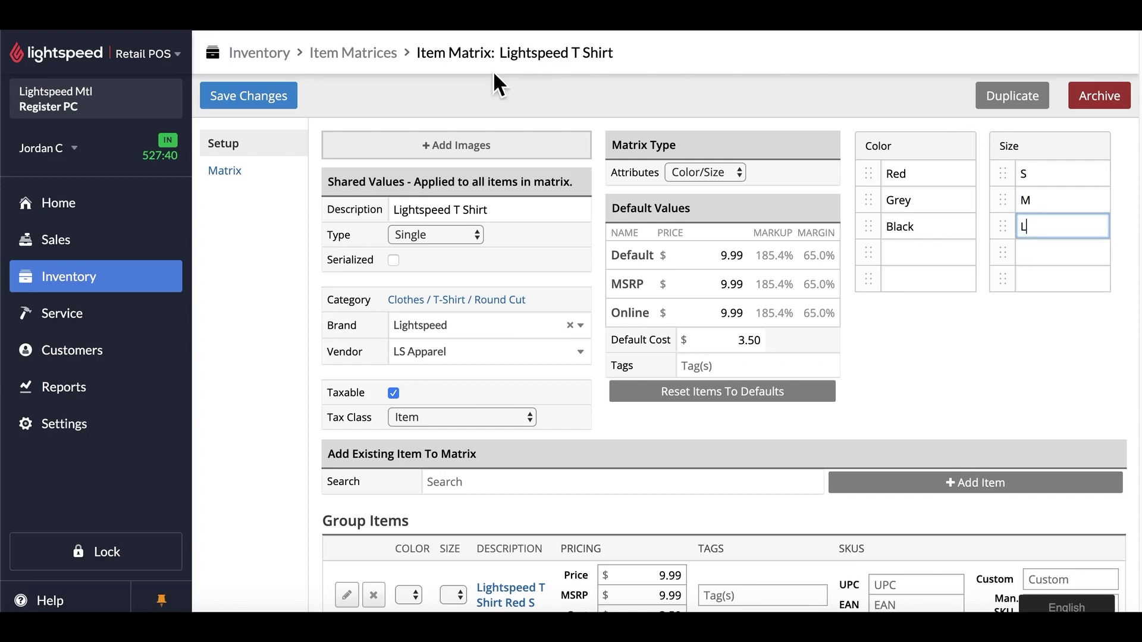
{"action": "left_click", "coordinate": [289, 97]}
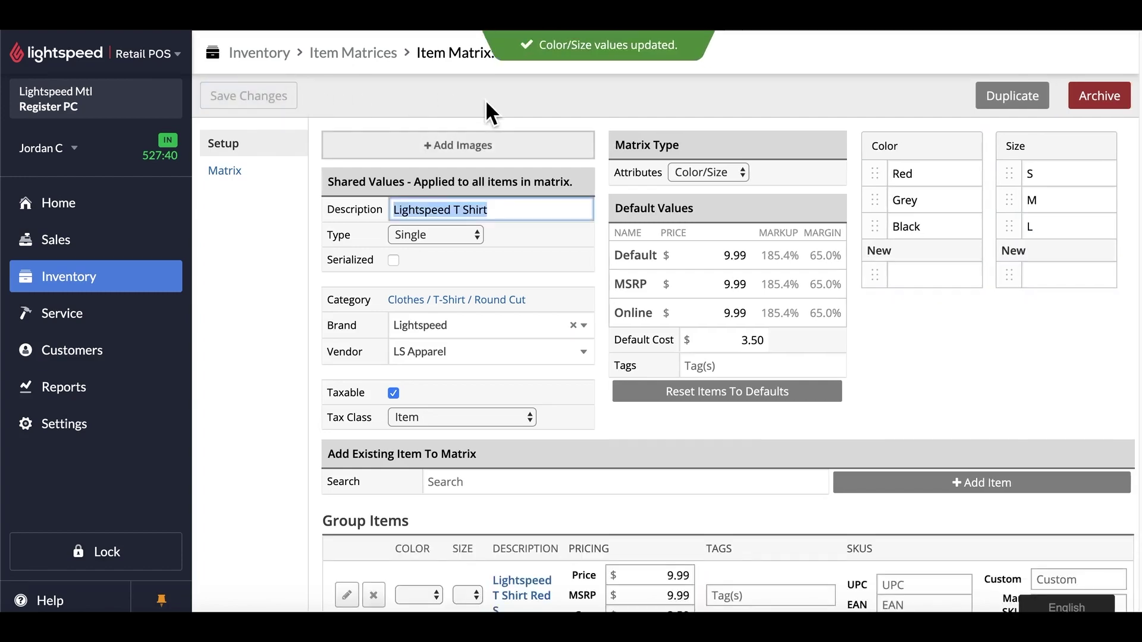
{"action": "scroll", "coordinate": [487, 101], "scroll_direction": "down", "scroll_amount": 4}
{"action": "scroll", "coordinate": [512, 120], "scroll_direction": "down", "scroll_amount": 2}
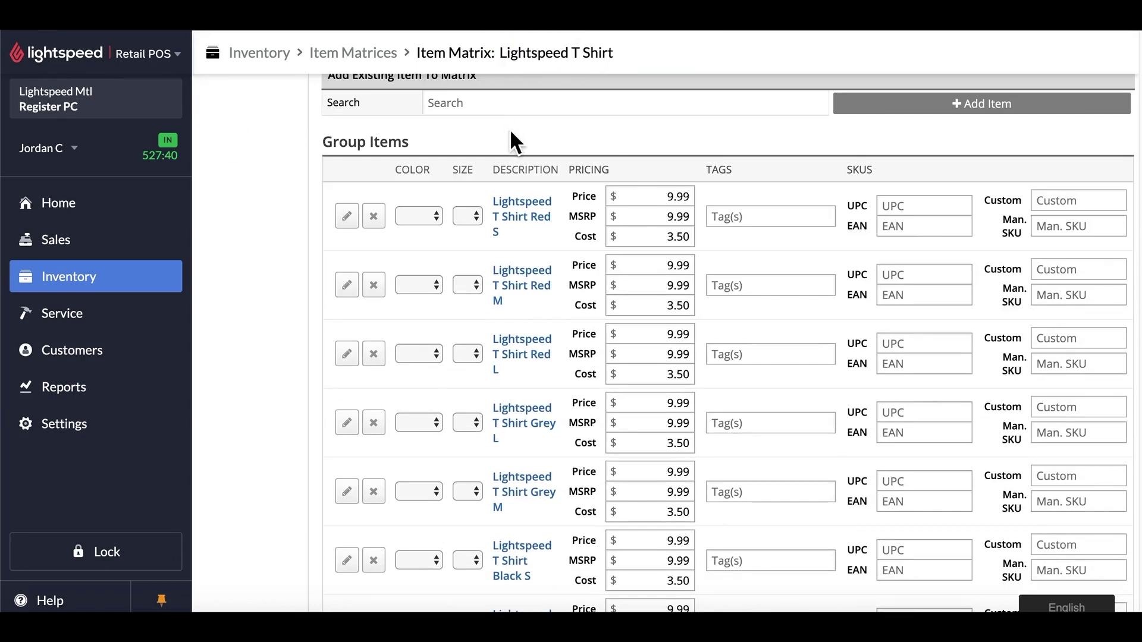
Assign Color Red with Size S to the first group item and Red with M to the second
{"action": "left_click", "coordinate": [437, 215]}
{"action": "left_click", "coordinate": [431, 227]}
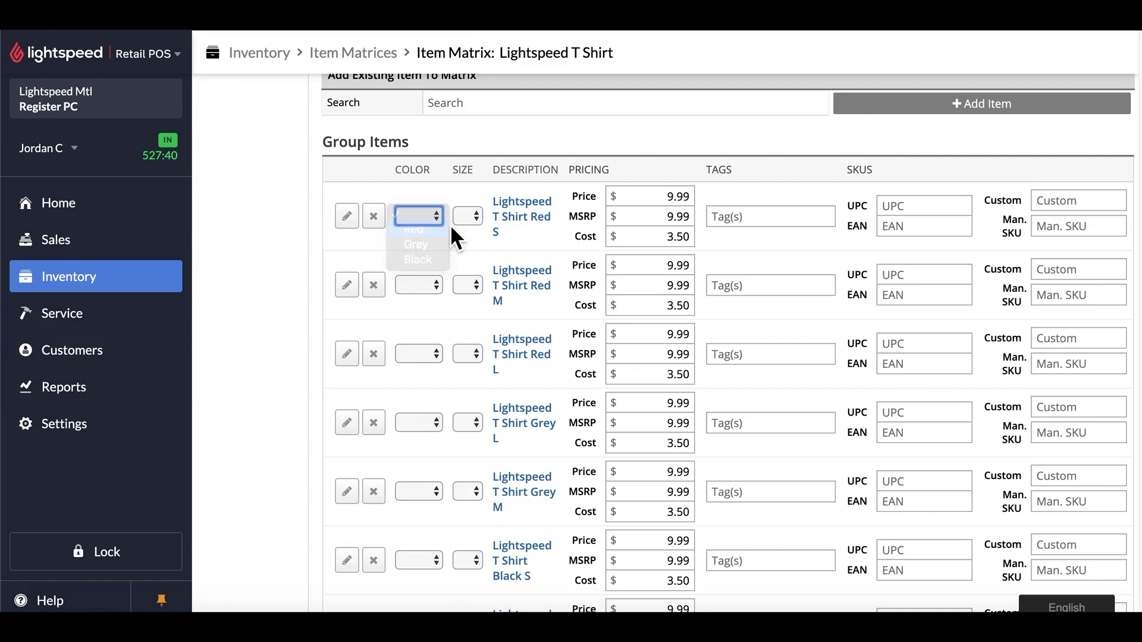
{"action": "left_click", "coordinate": [464, 218]}
{"action": "left_click", "coordinate": [473, 232]}
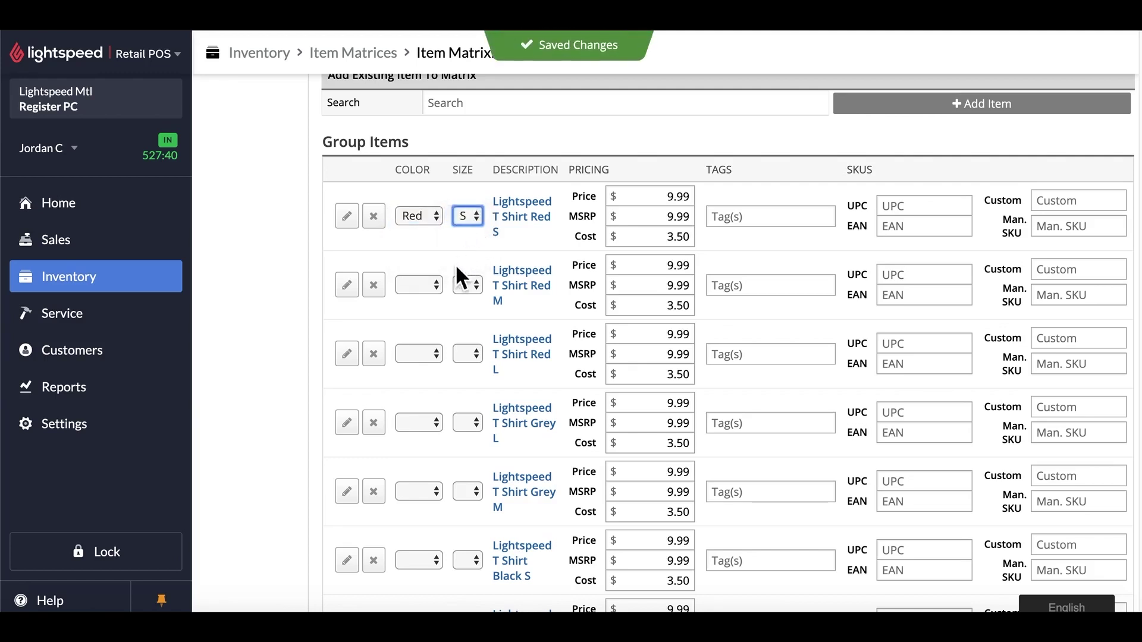
{"action": "left_click", "coordinate": [433, 286]}
{"action": "left_click", "coordinate": [426, 295]}
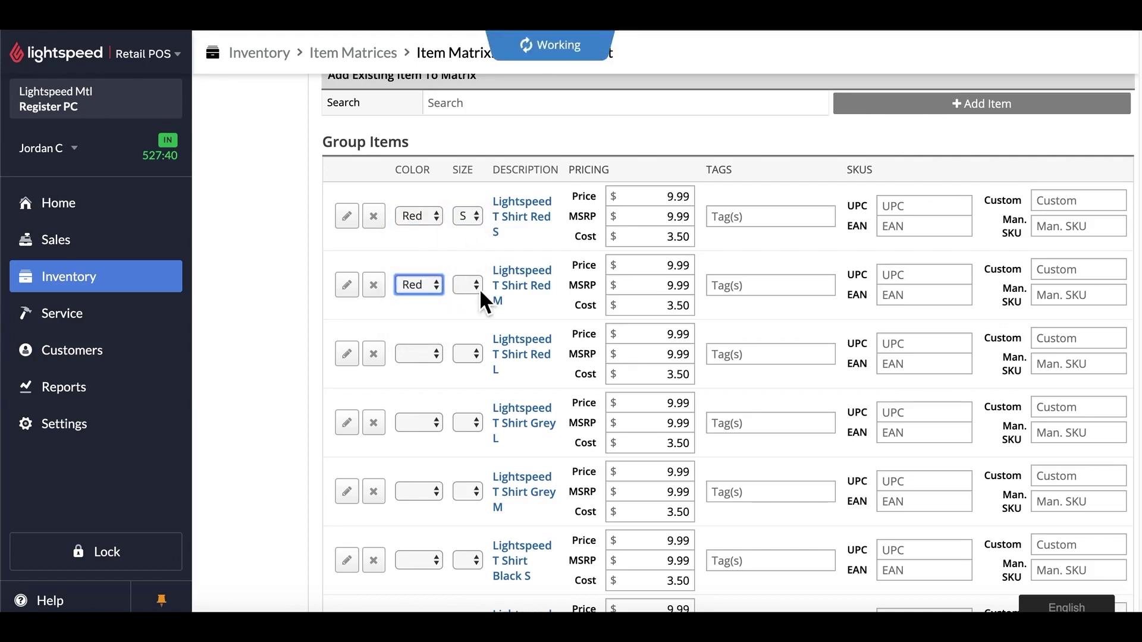
{"action": "left_click", "coordinate": [479, 288]}
{"action": "left_click", "coordinate": [477, 312]}
{"action": "left_click", "coordinate": [434, 354]}
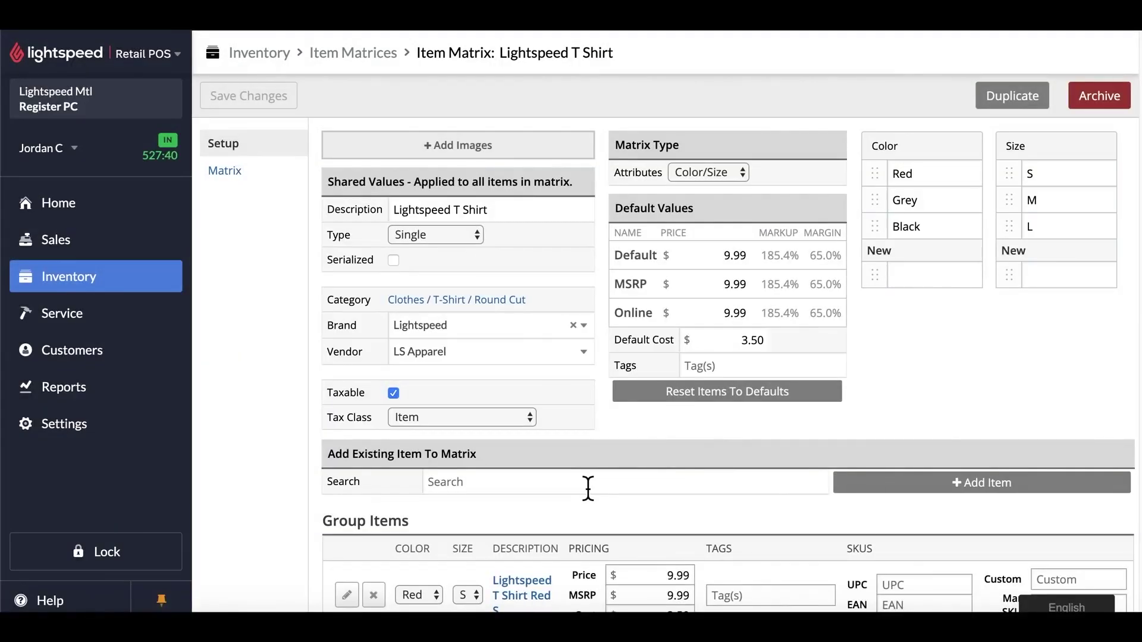
Save the assignments, view the Red/Grey/Black by S/M/L grid via the Black L item, then return to setup
{"action": "left_click", "coordinate": [266, 102]}
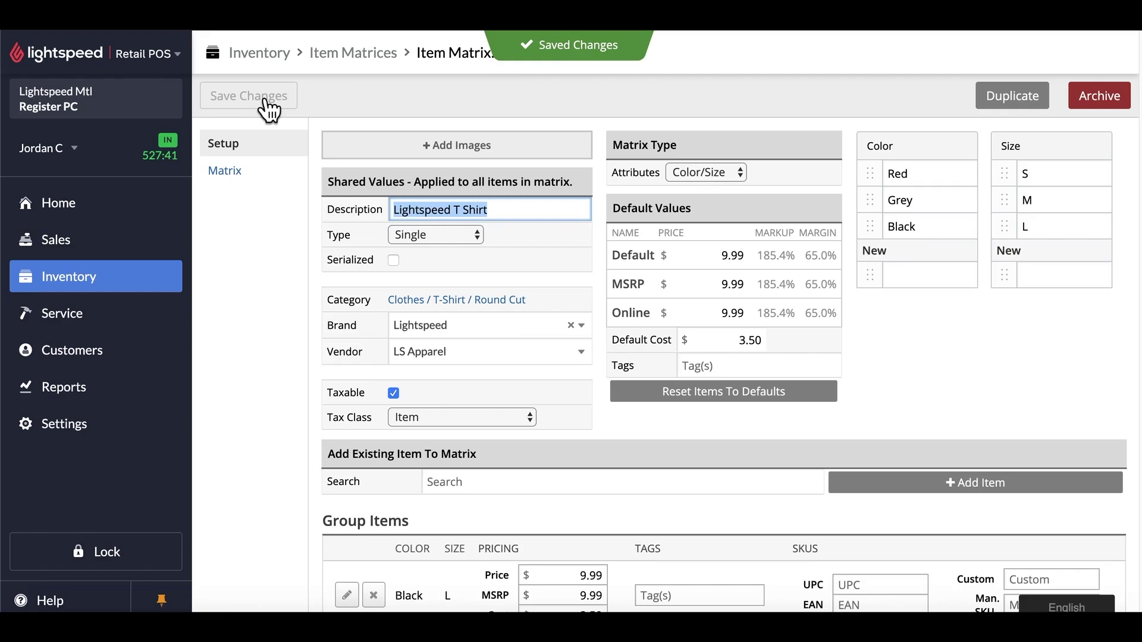
{"action": "scroll", "coordinate": [350, 237], "scroll_direction": "down", "scroll_amount": 3}
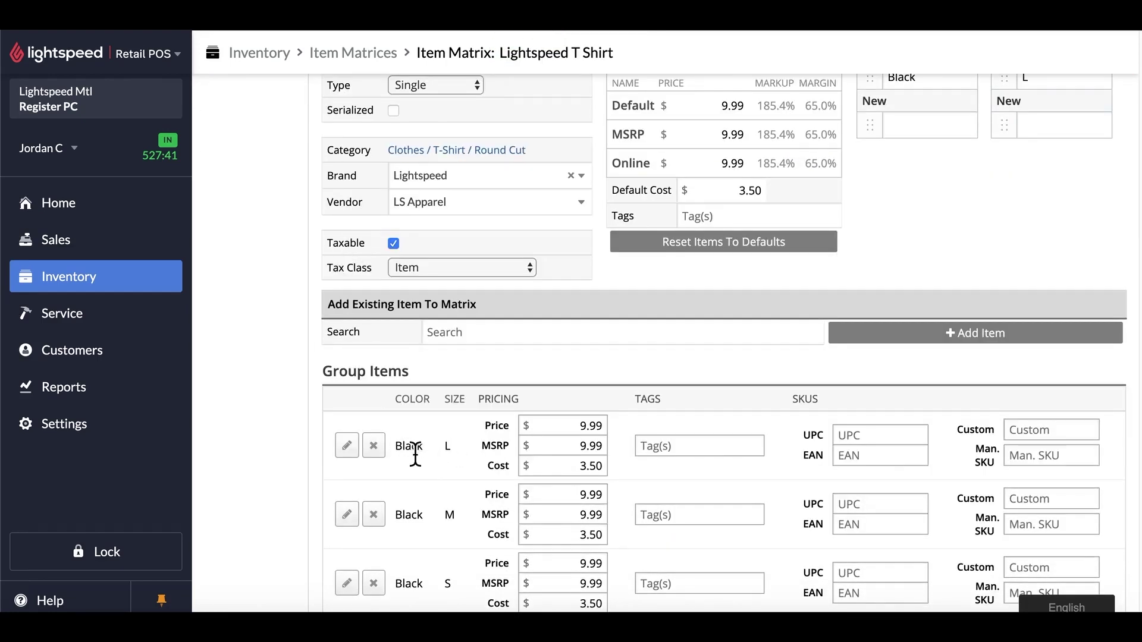
{"action": "left_click", "coordinate": [348, 446]}
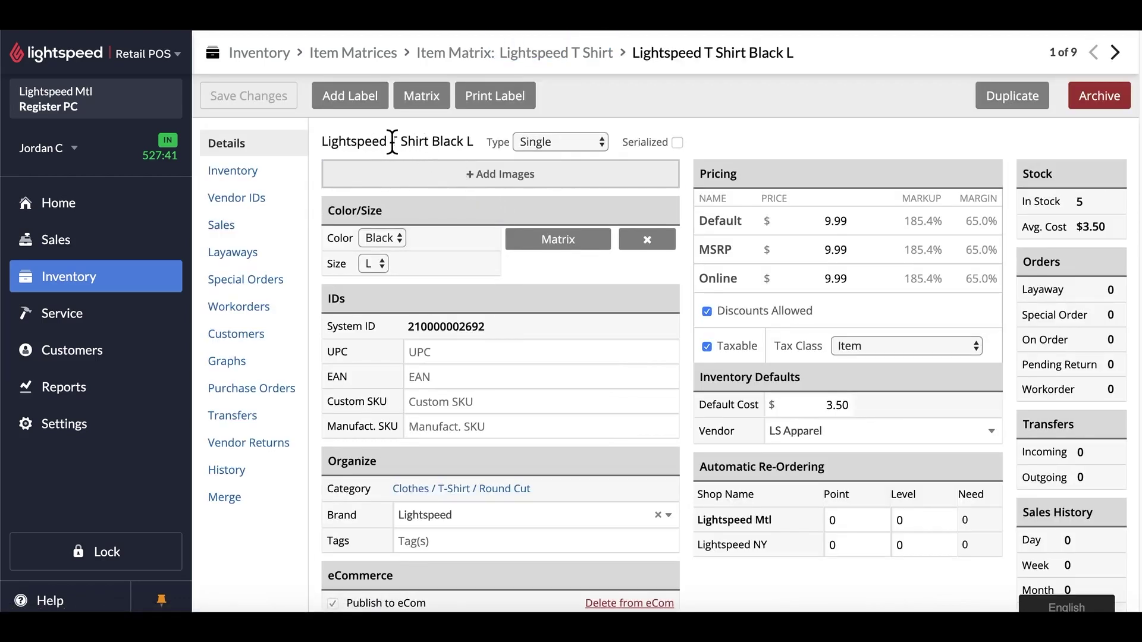
{"action": "left_click", "coordinate": [435, 106]}
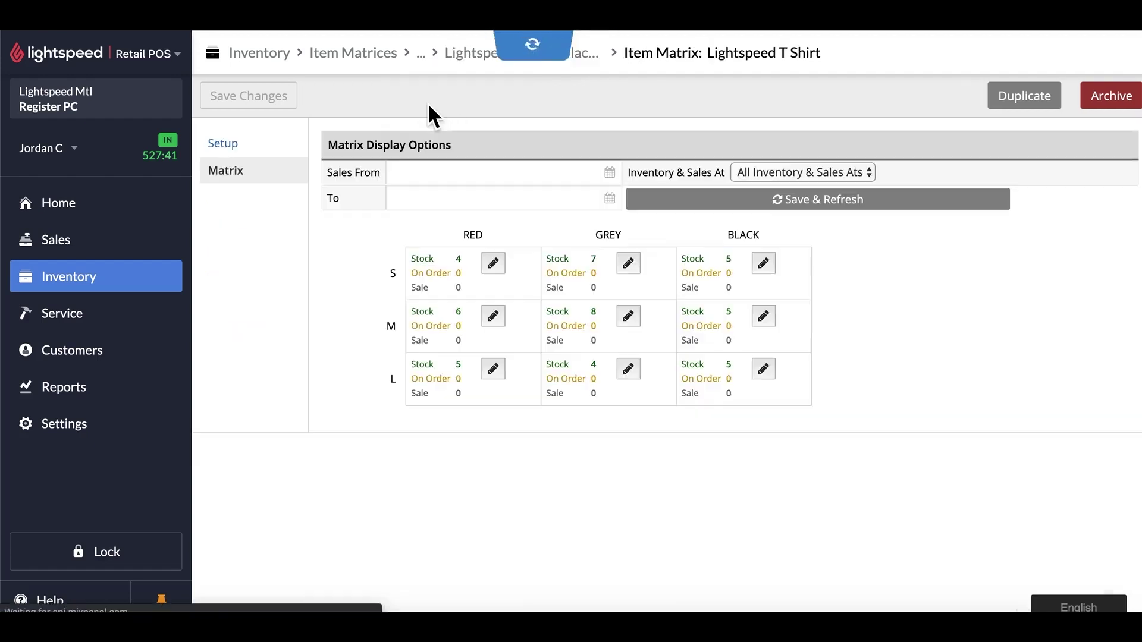
{"action": "left_click", "coordinate": [268, 153]}
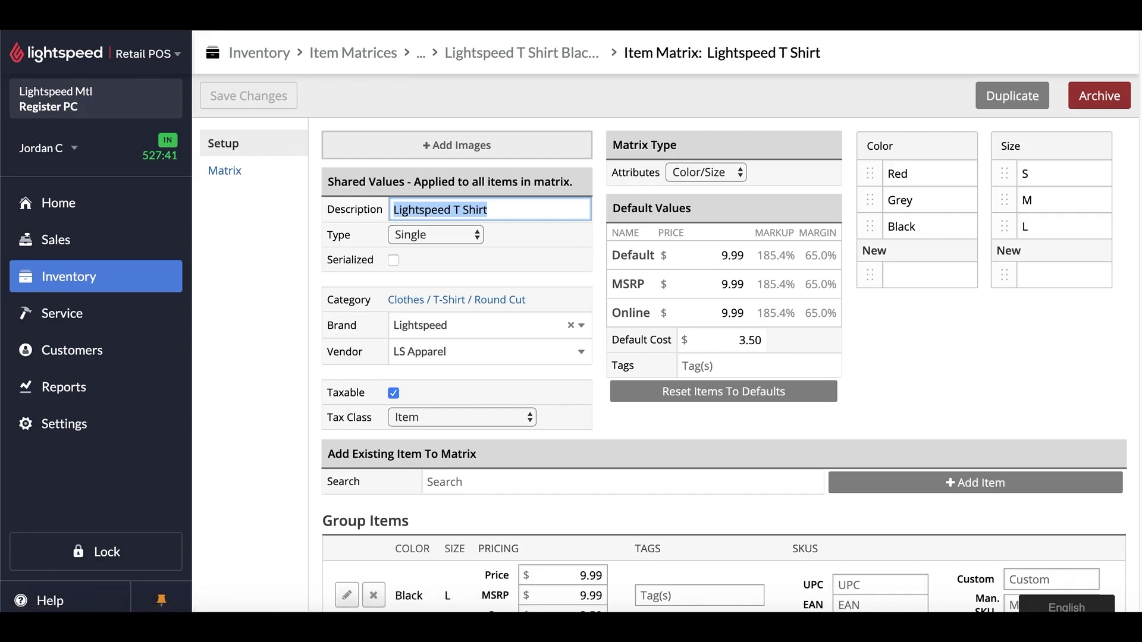
Upload the red, grey and black shirt image files to the Lightspeed T Shirt matrix
{"action": "left_click", "coordinate": [459, 151]}
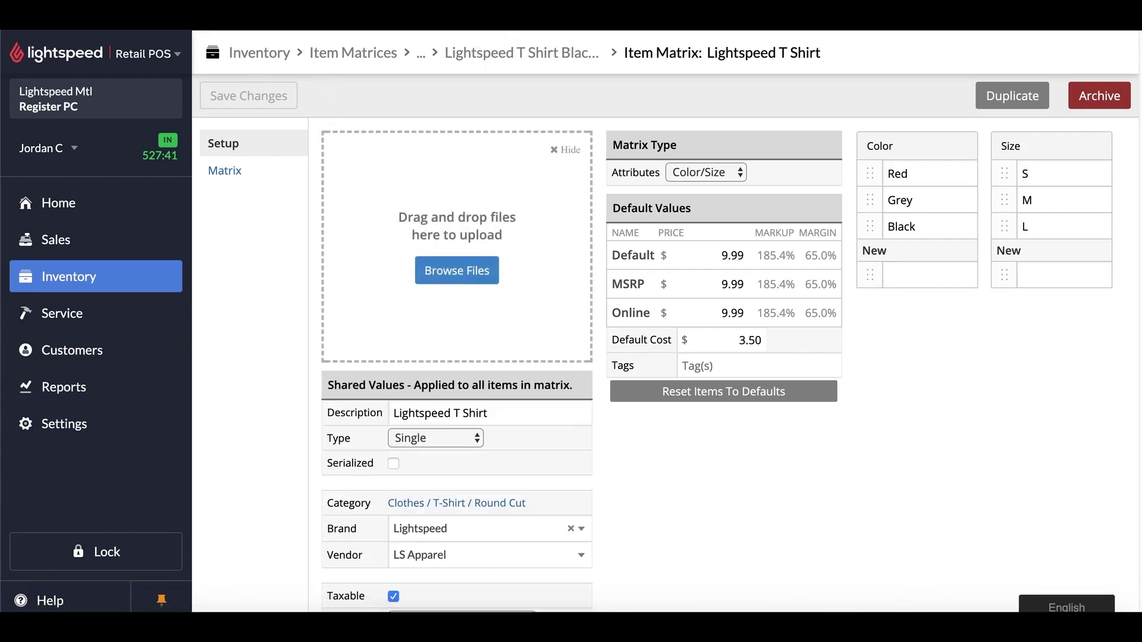
{"action": "left_click_drag", "start_coordinate": [27, 173], "coordinate": [377, 217]}
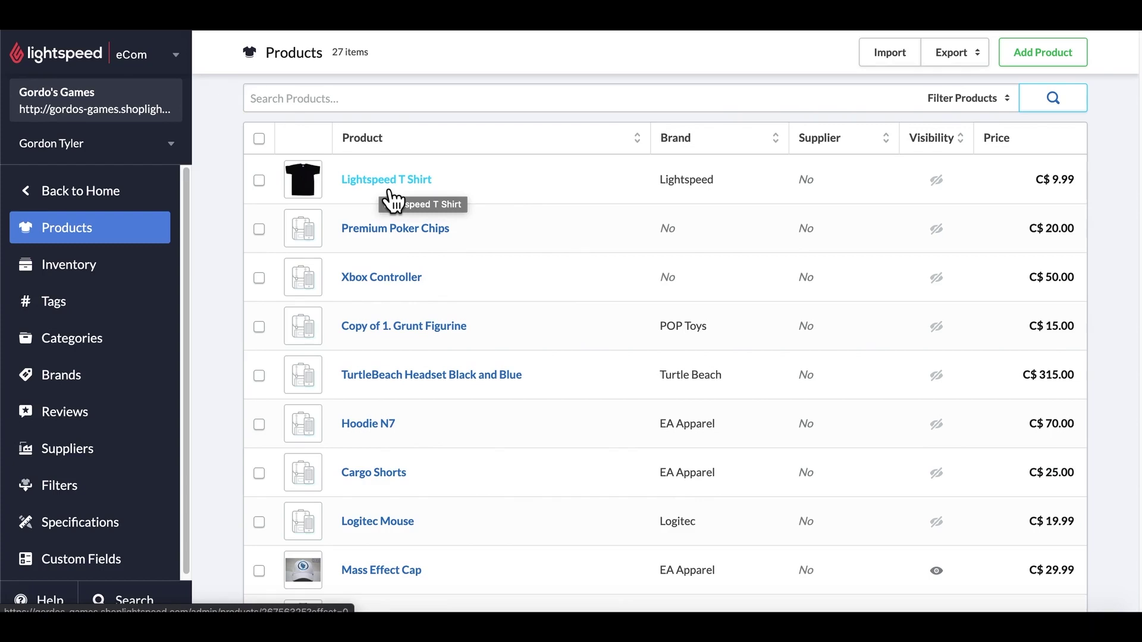
Open Lightspeed T Shirt in eCom Products and scroll to its Inventory & Variants table
{"action": "left_click", "coordinate": [390, 189]}
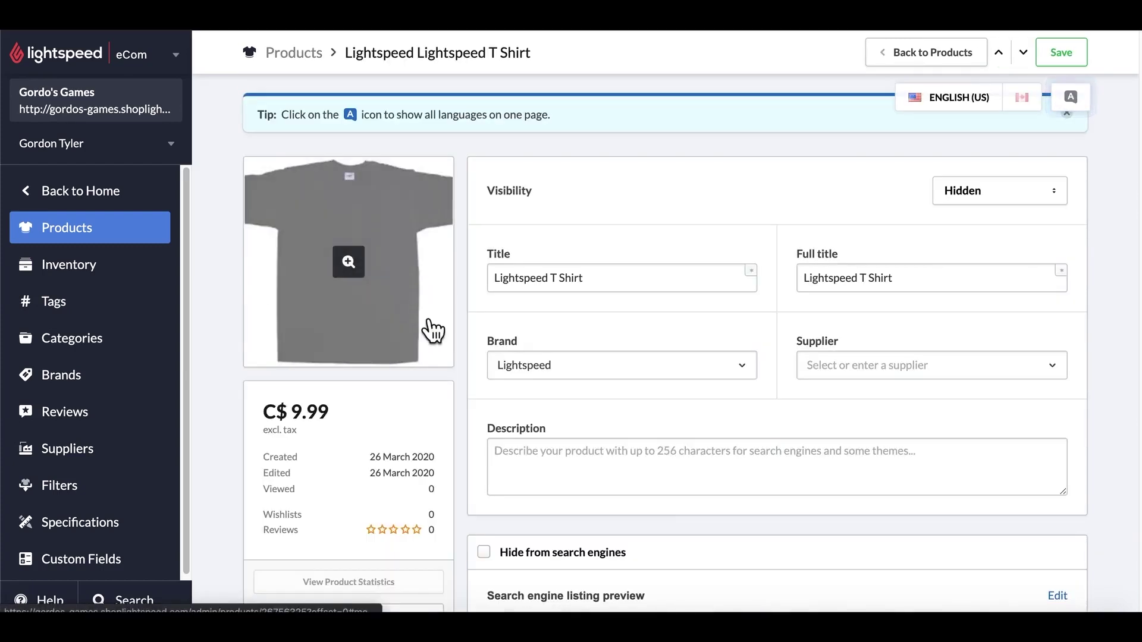
{"action": "scroll", "coordinate": [533, 241], "scroll_direction": "down", "scroll_amount": 3}
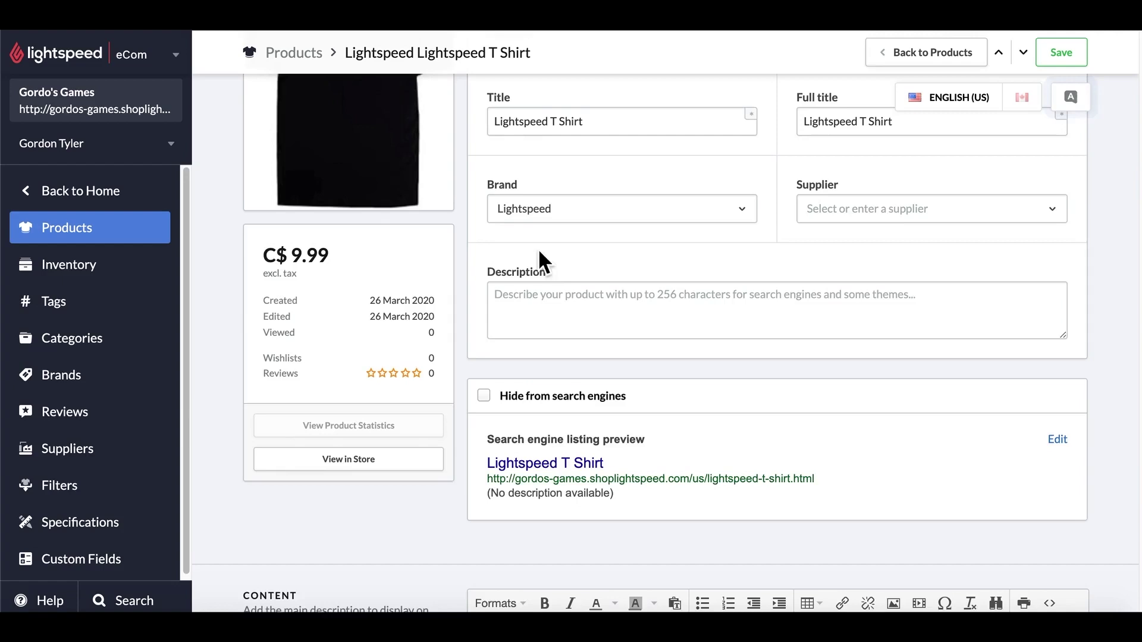
{"action": "scroll", "coordinate": [542, 256], "scroll_direction": "down", "scroll_amount": 6}
{"action": "scroll", "coordinate": [446, 270], "scroll_direction": "down", "scroll_amount": 8}
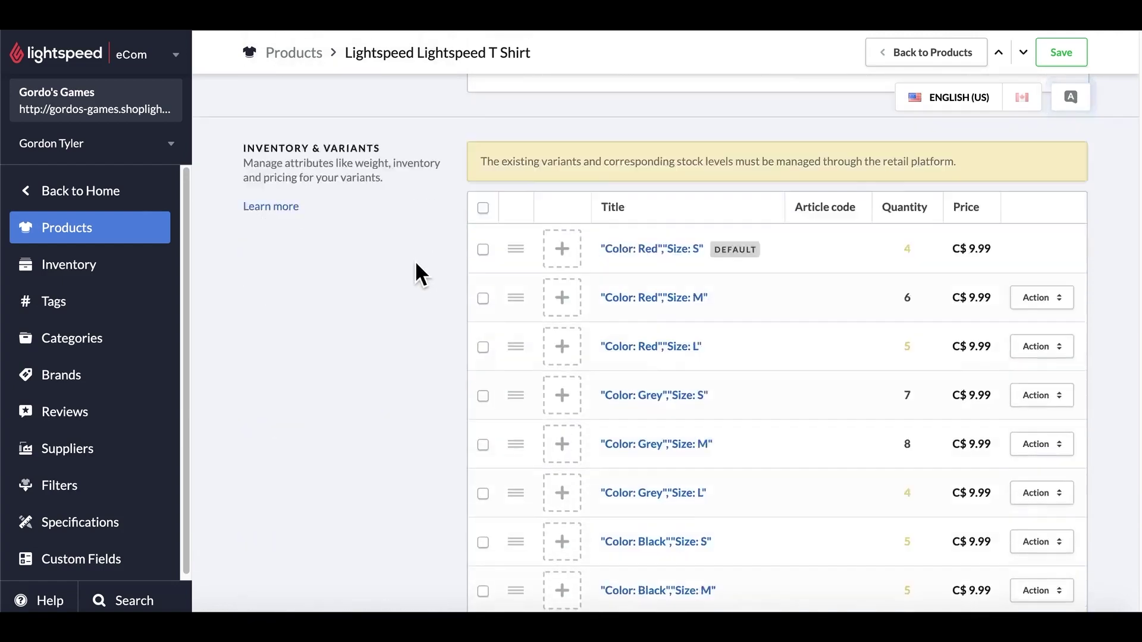
{"action": "scroll", "coordinate": [416, 264], "scroll_direction": "down", "scroll_amount": 2}
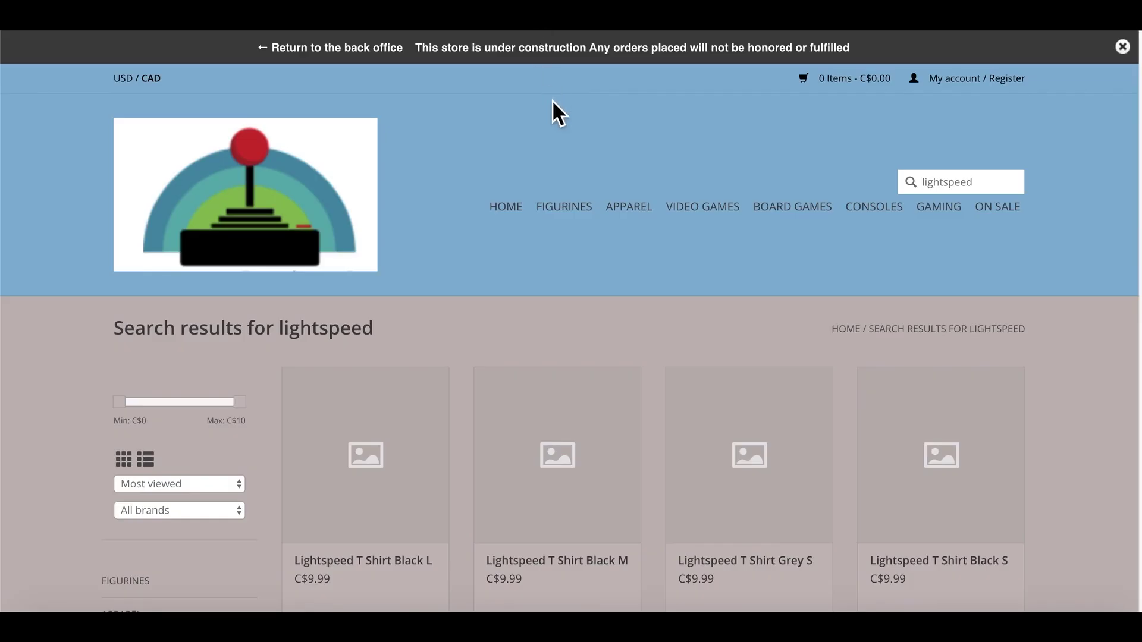
Browse the storefront's lightspeed search results and open the single Lightspeed T Shirt product page
{"action": "mouse_move", "coordinate": [629, 206]}
{"action": "scroll", "coordinate": [551, 273], "scroll_direction": "down", "scroll_amount": 3}
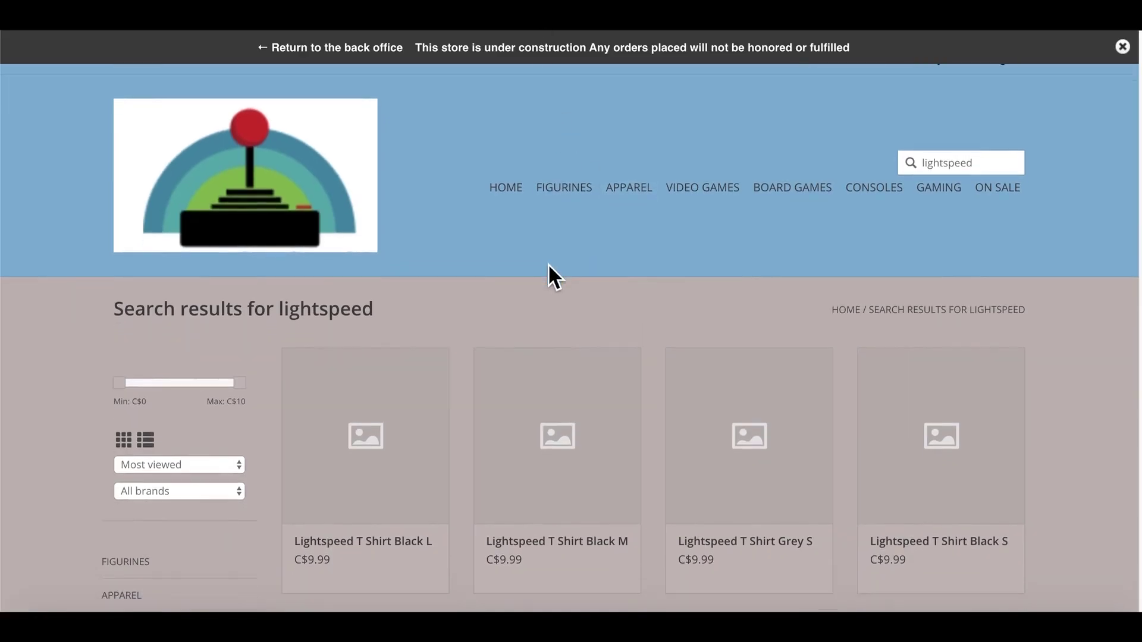
{"action": "scroll", "coordinate": [551, 274], "scroll_direction": "down", "scroll_amount": 1}
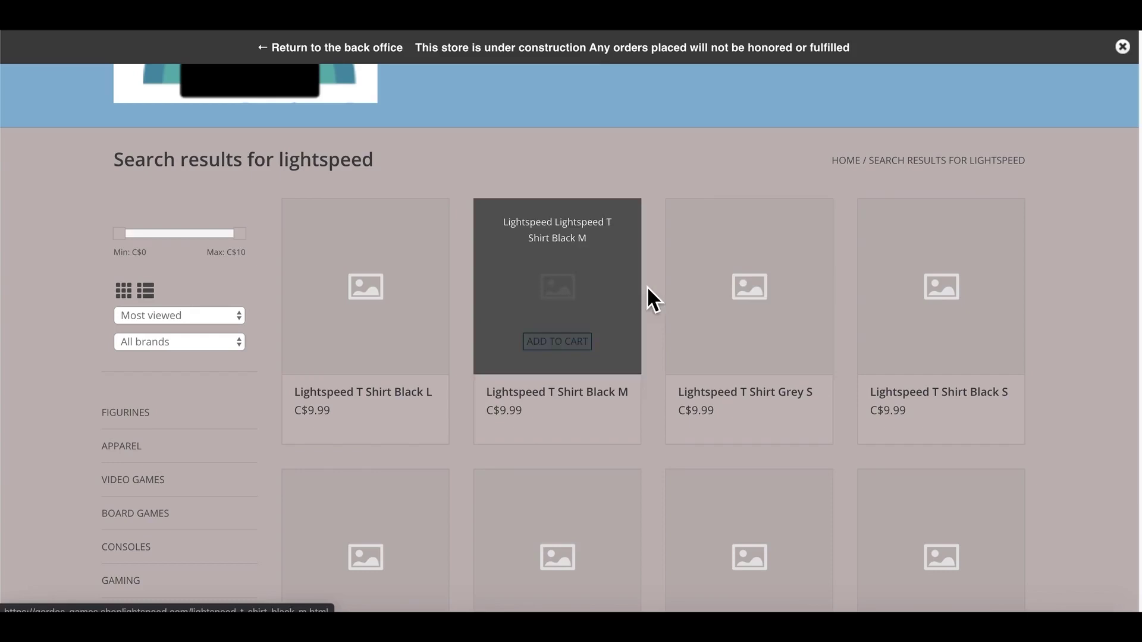
{"action": "mouse_move", "coordinate": [752, 324]}
{"action": "scroll", "coordinate": [750, 318], "scroll_direction": "down", "scroll_amount": 2}
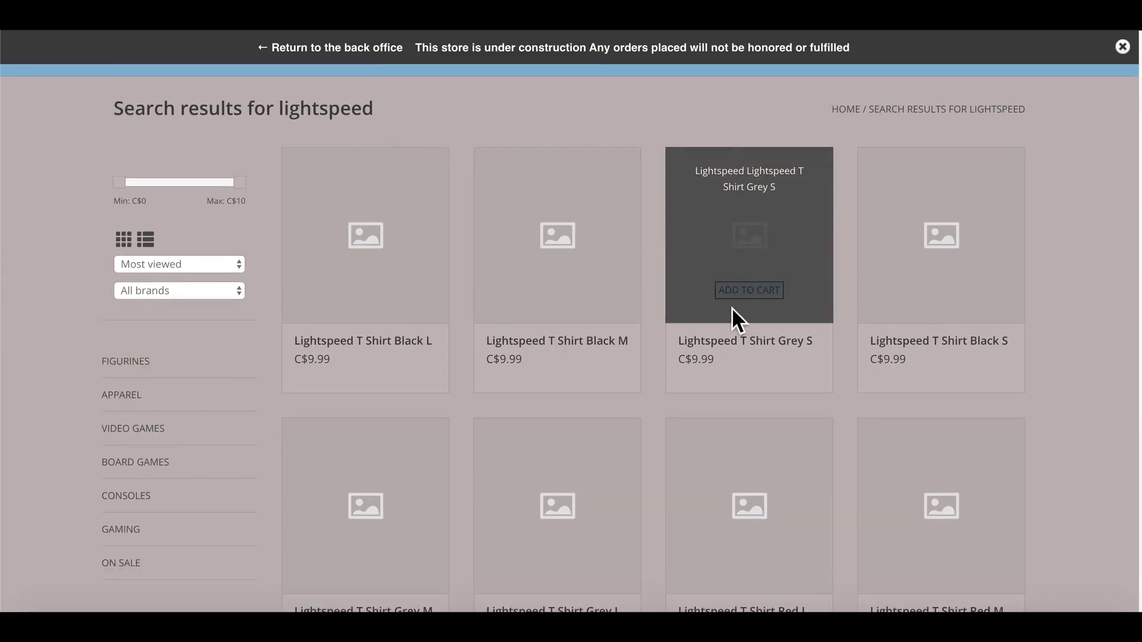
{"action": "scroll", "coordinate": [730, 307], "scroll_direction": "up", "scroll_amount": 5}
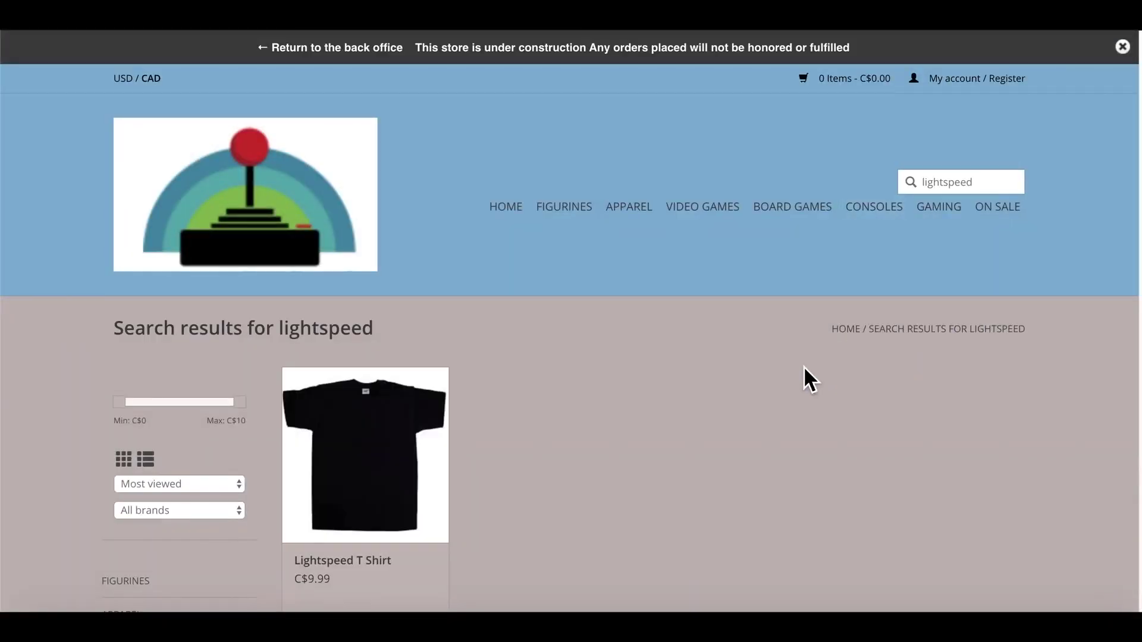
{"action": "scroll", "coordinate": [742, 399], "scroll_direction": "down", "scroll_amount": 1}
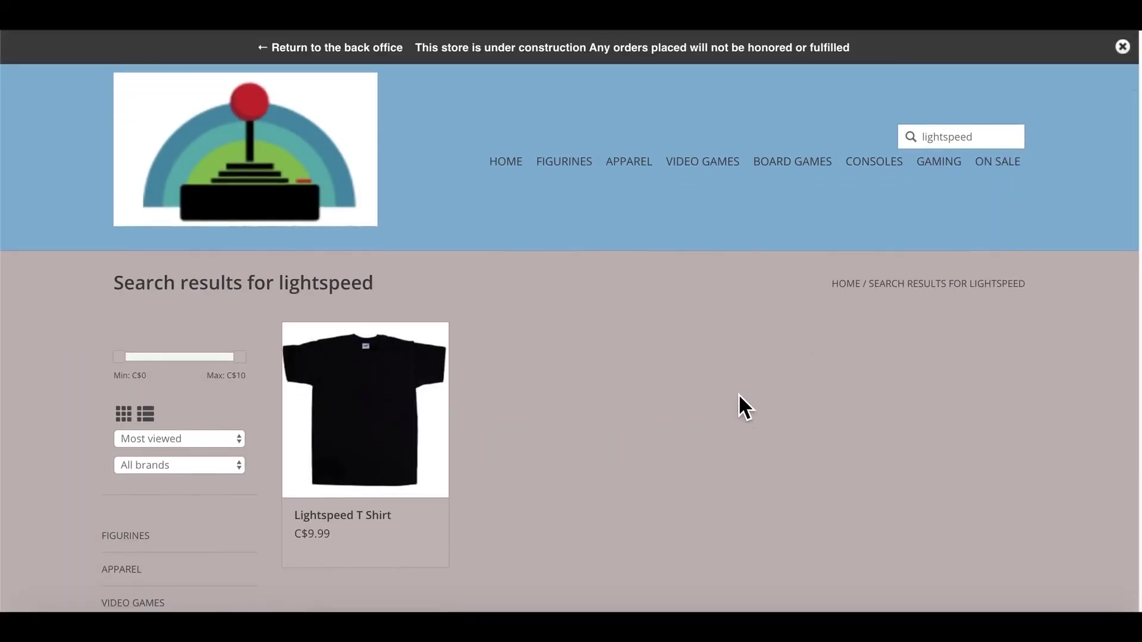
{"action": "left_click", "coordinate": [408, 428]}
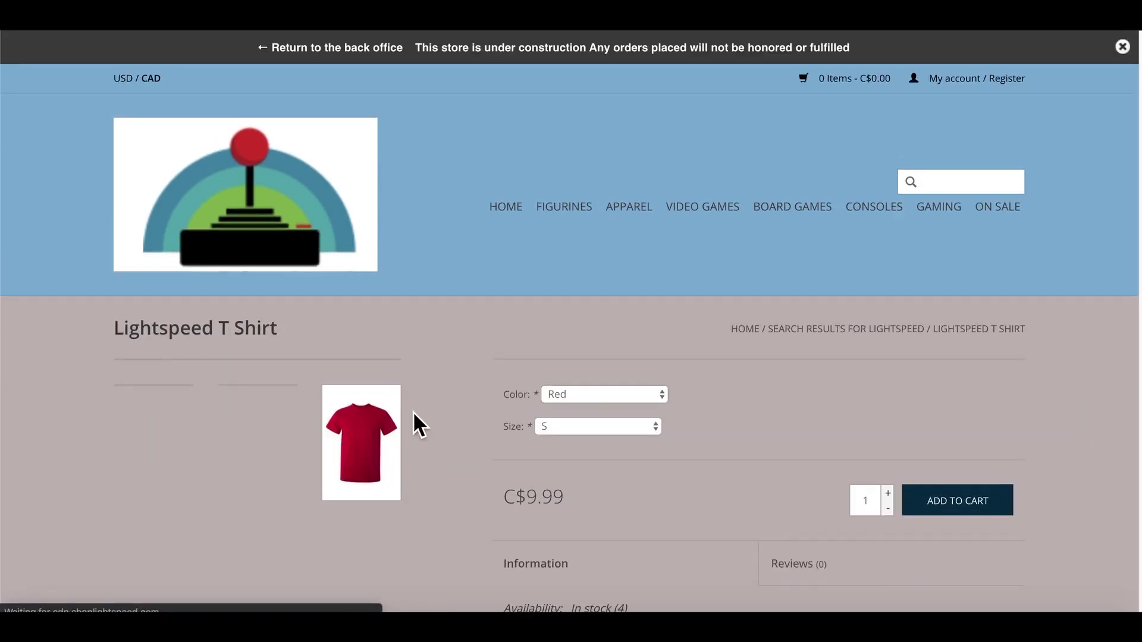
Check the product's Color dropdown and its Size options S, M and L
{"action": "scroll", "coordinate": [449, 416], "scroll_direction": "down", "scroll_amount": 3}
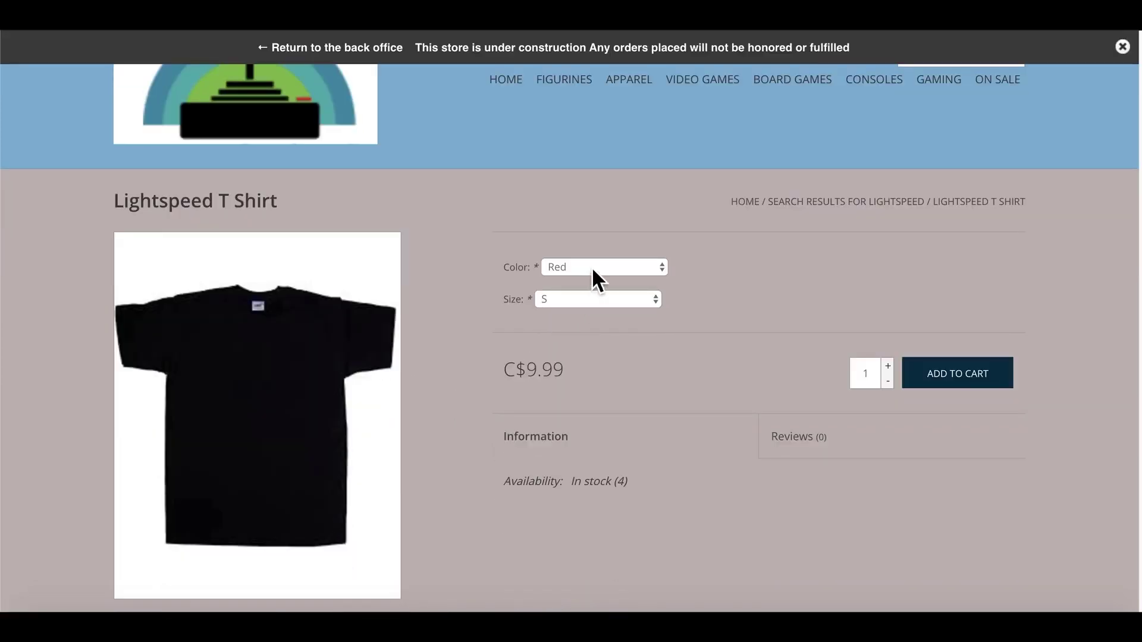
{"action": "left_click", "coordinate": [592, 267]}
{"action": "left_click", "coordinate": [700, 291]}
{"action": "left_click", "coordinate": [638, 302]}
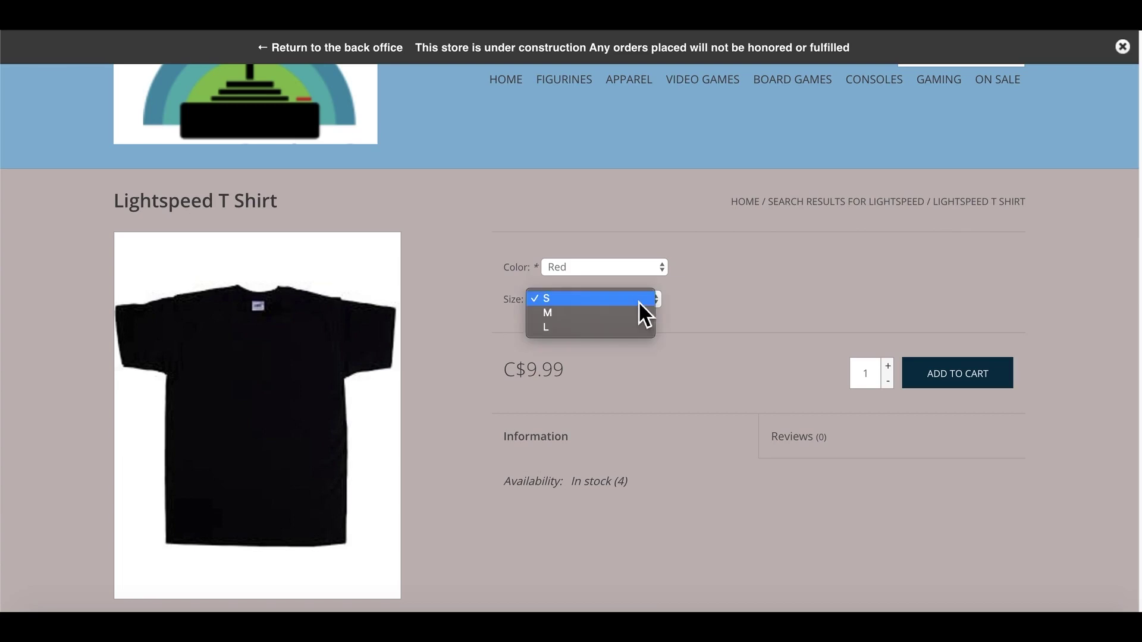
{"action": "left_click", "coordinate": [736, 304]}
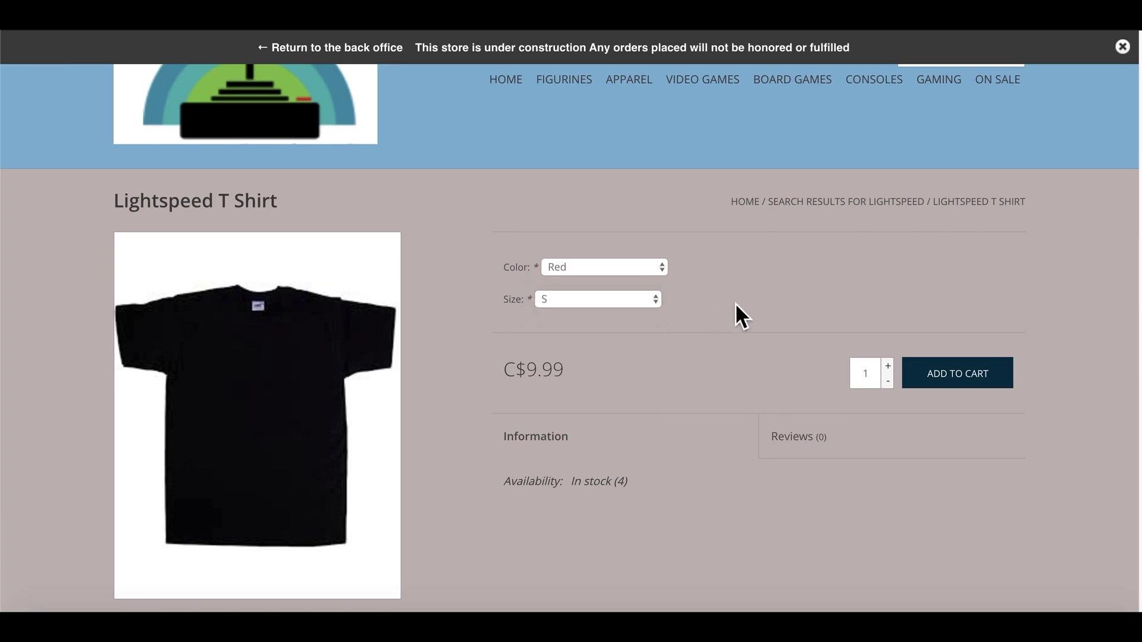